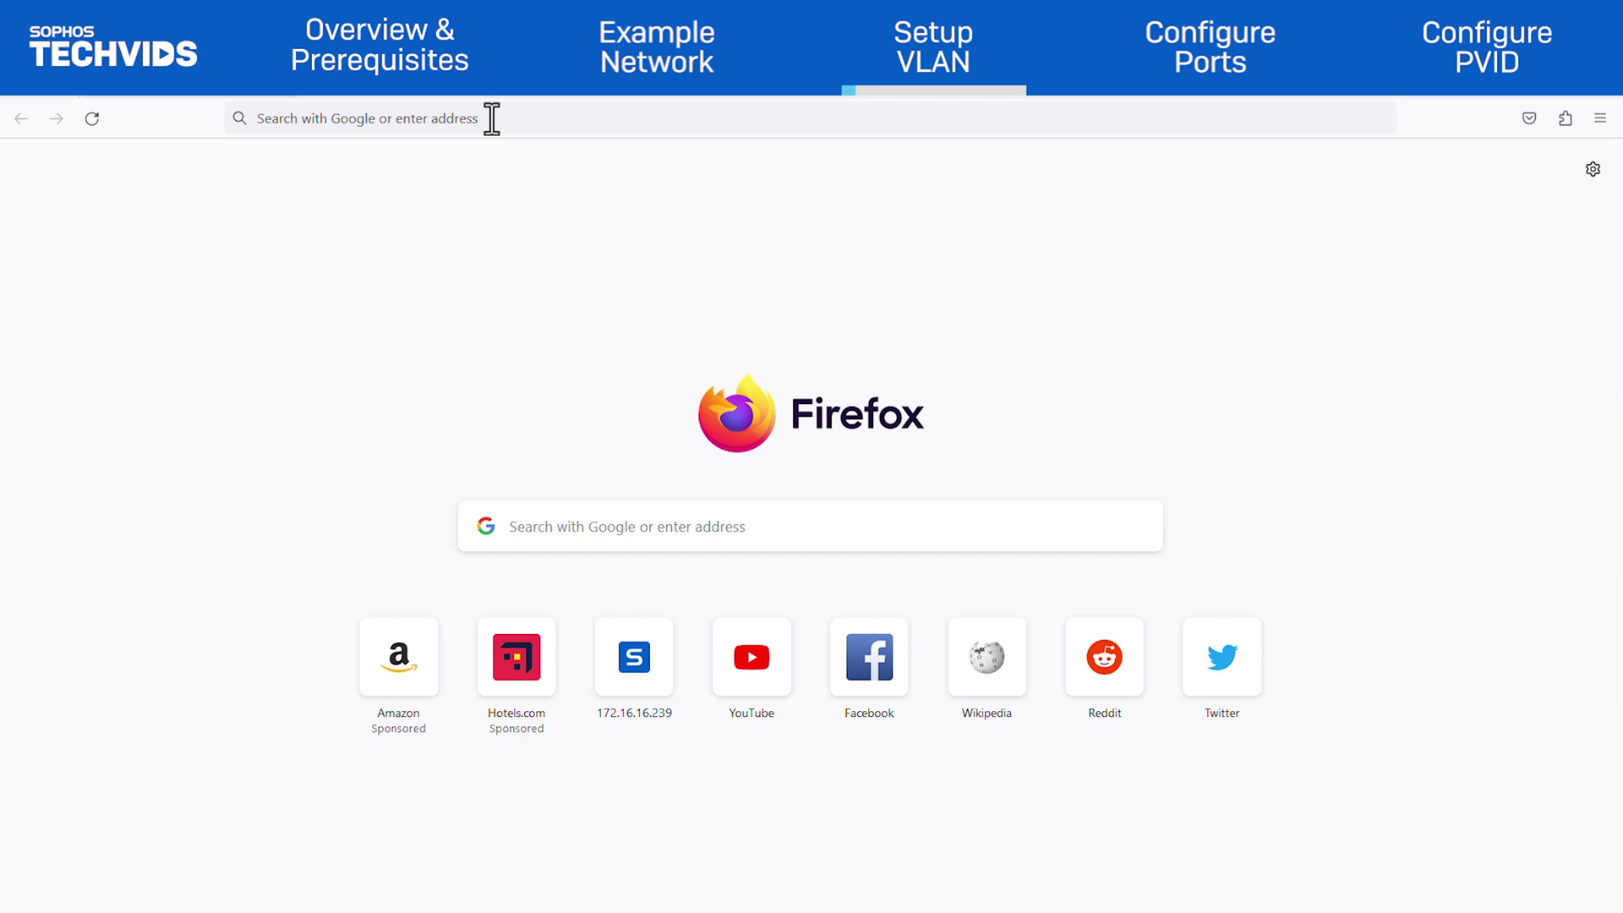
pyautogui.click(493, 118)
pyautogui.write('htt')
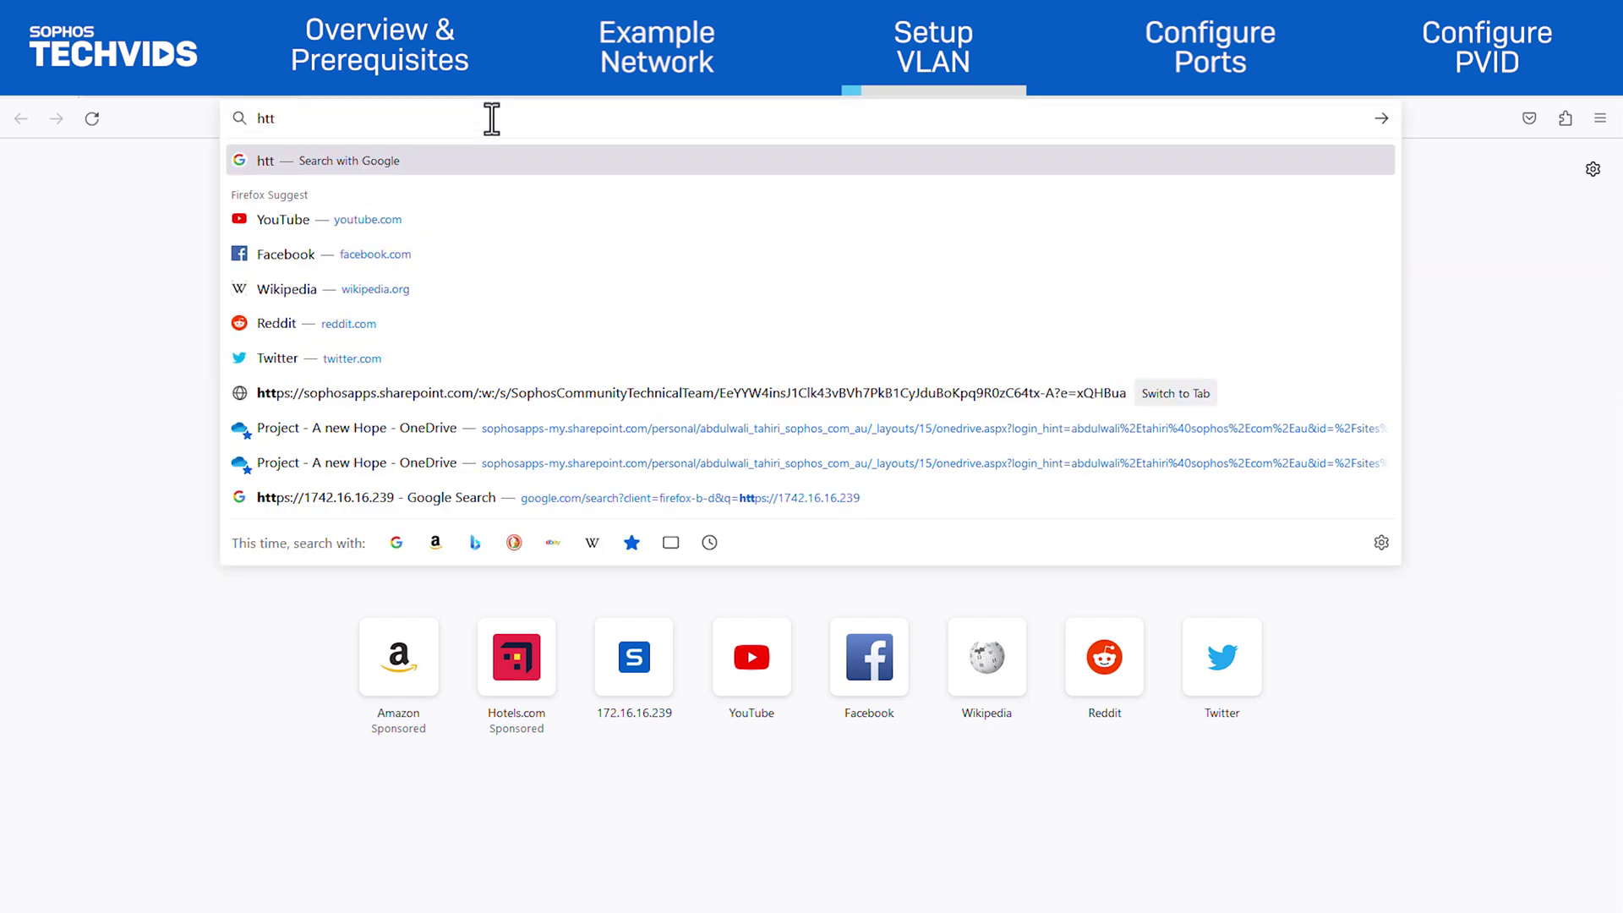
pyautogui.write('ps://17')
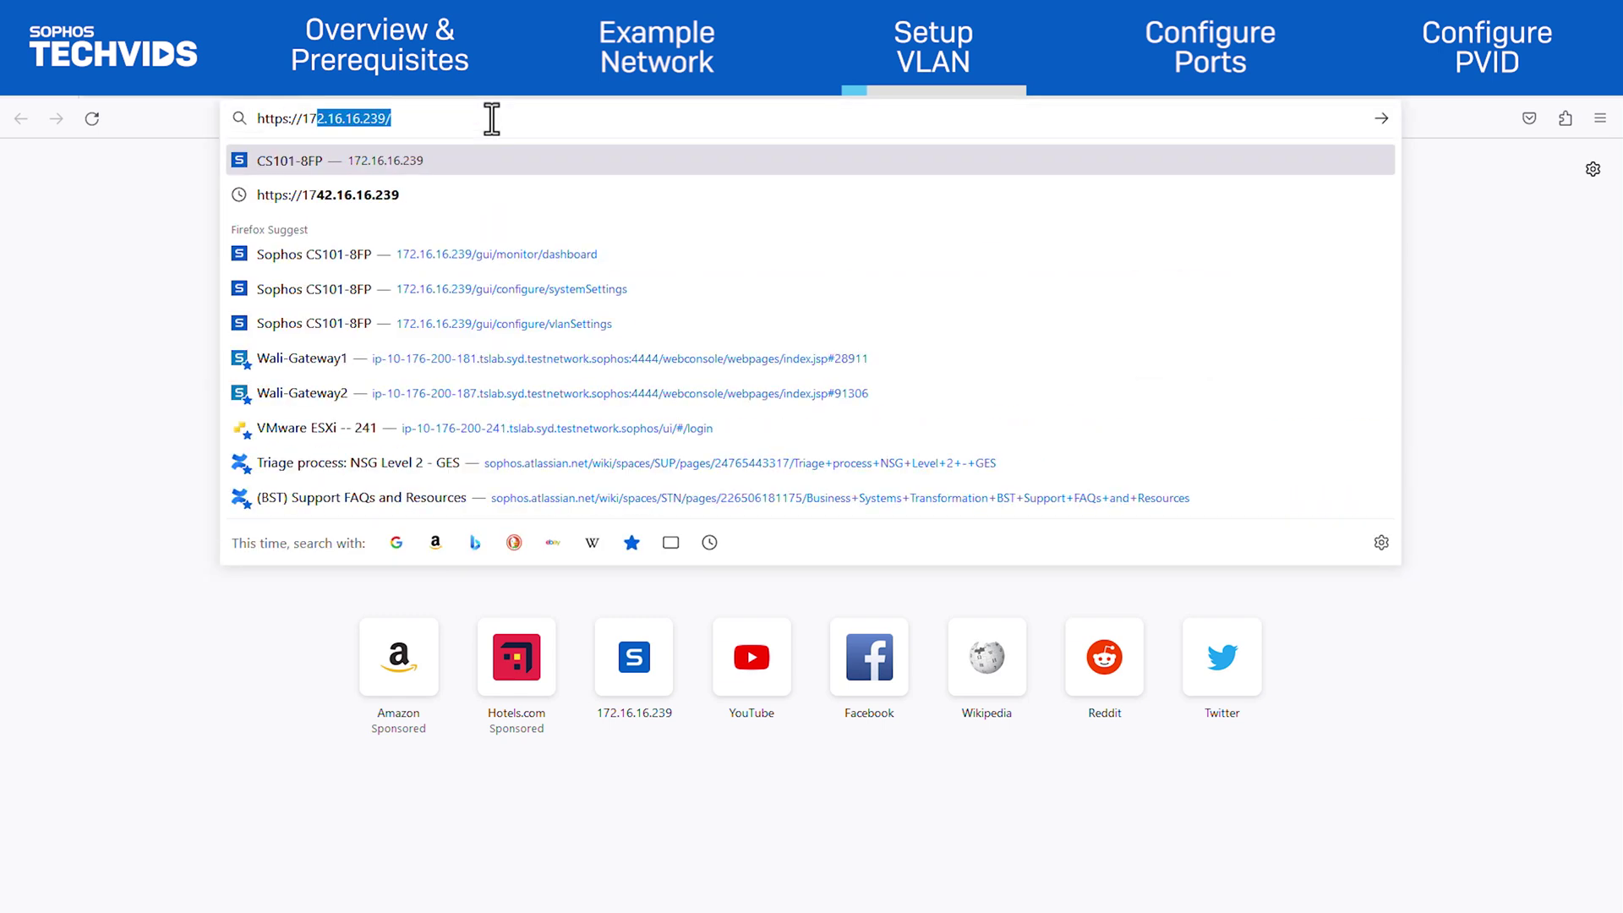
pyautogui.write('2.16.16.239')
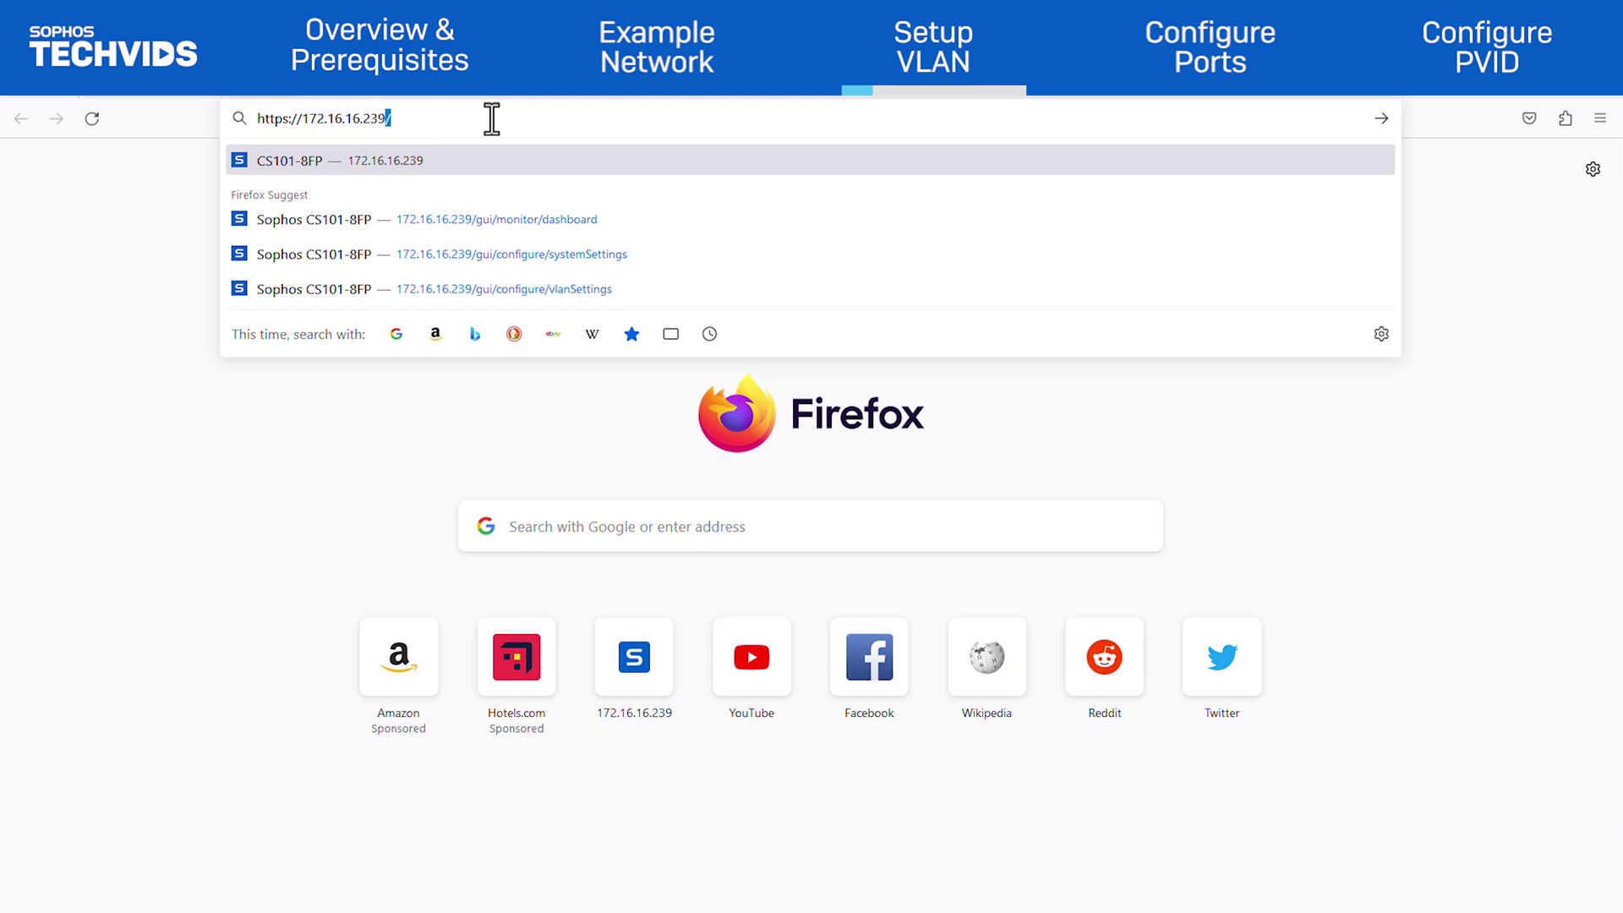
pyautogui.press('Return')
pyautogui.click(956, 482)
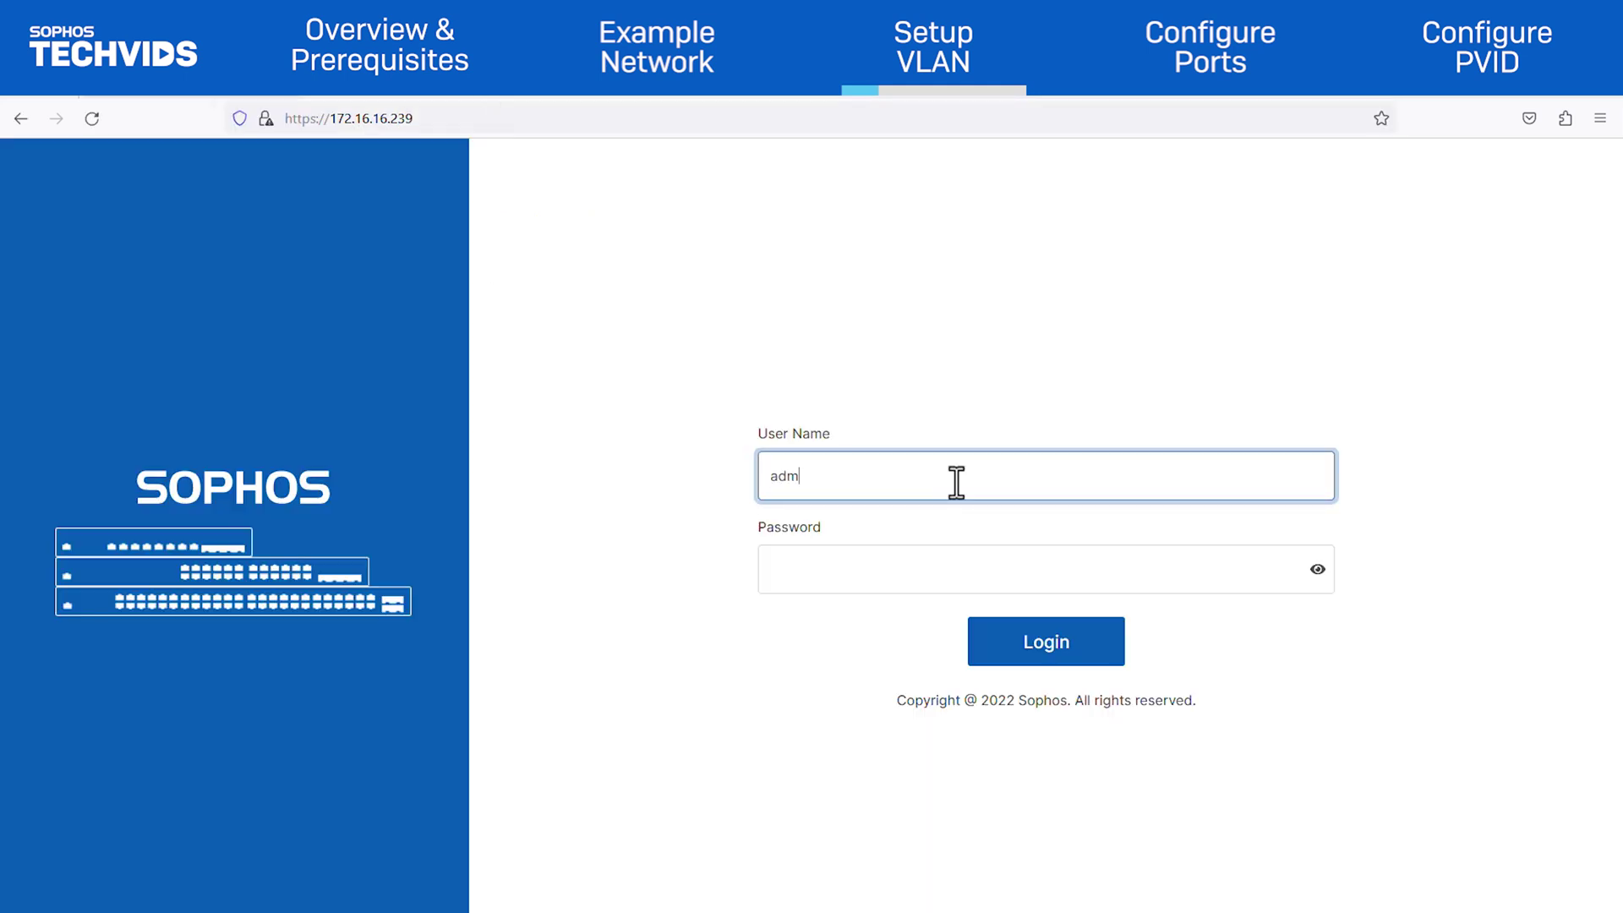
pyautogui.press('Tab')
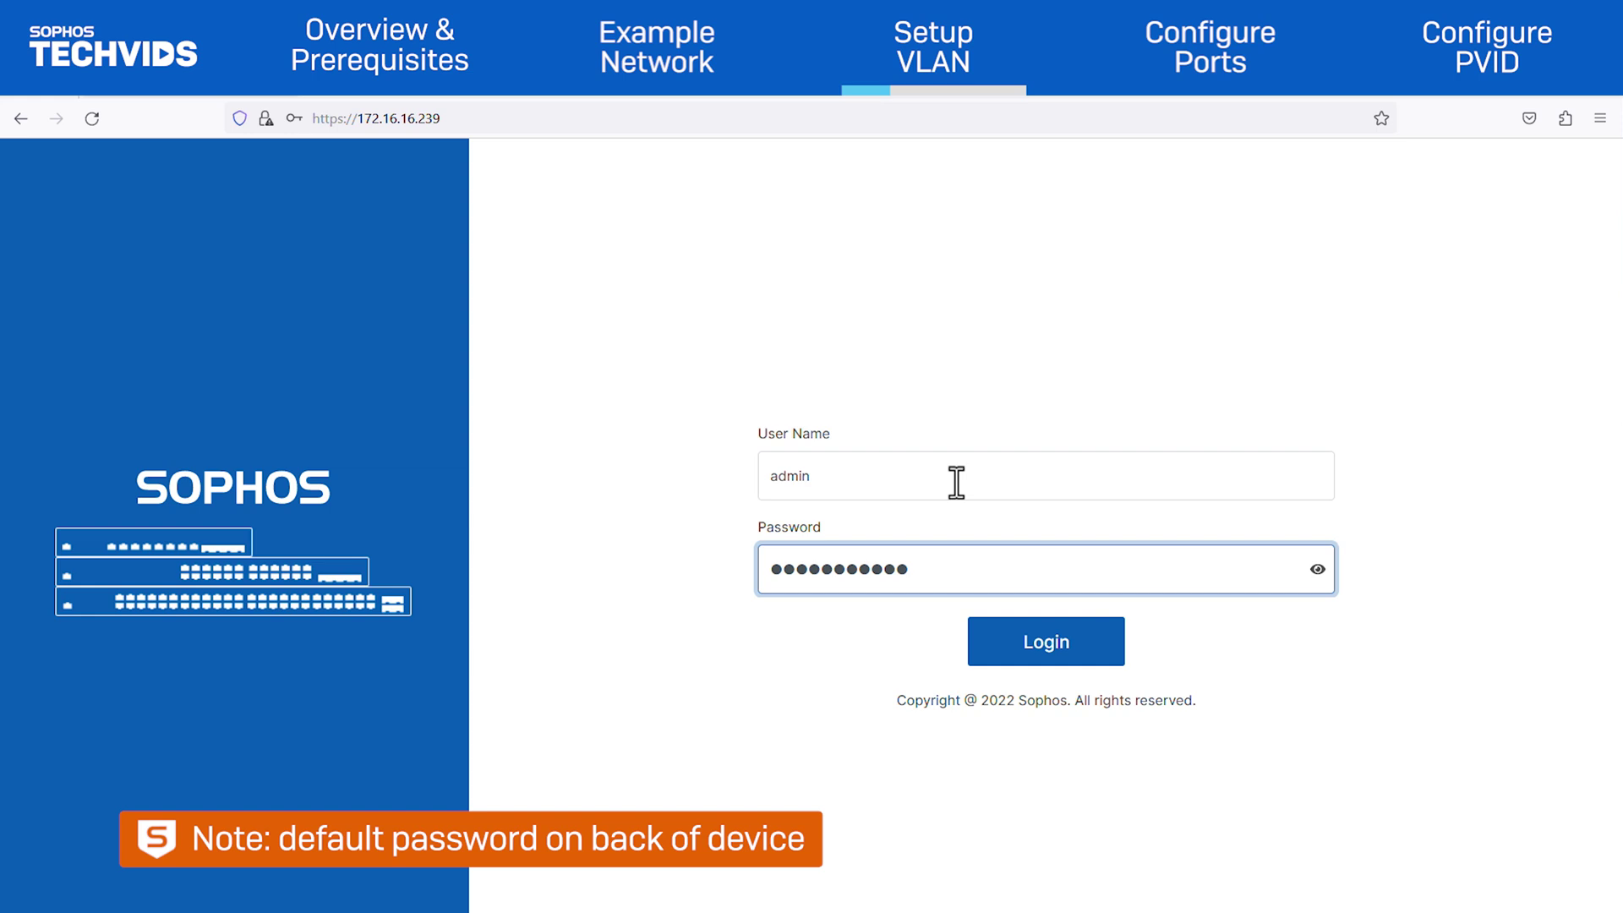
pyautogui.press('Return')
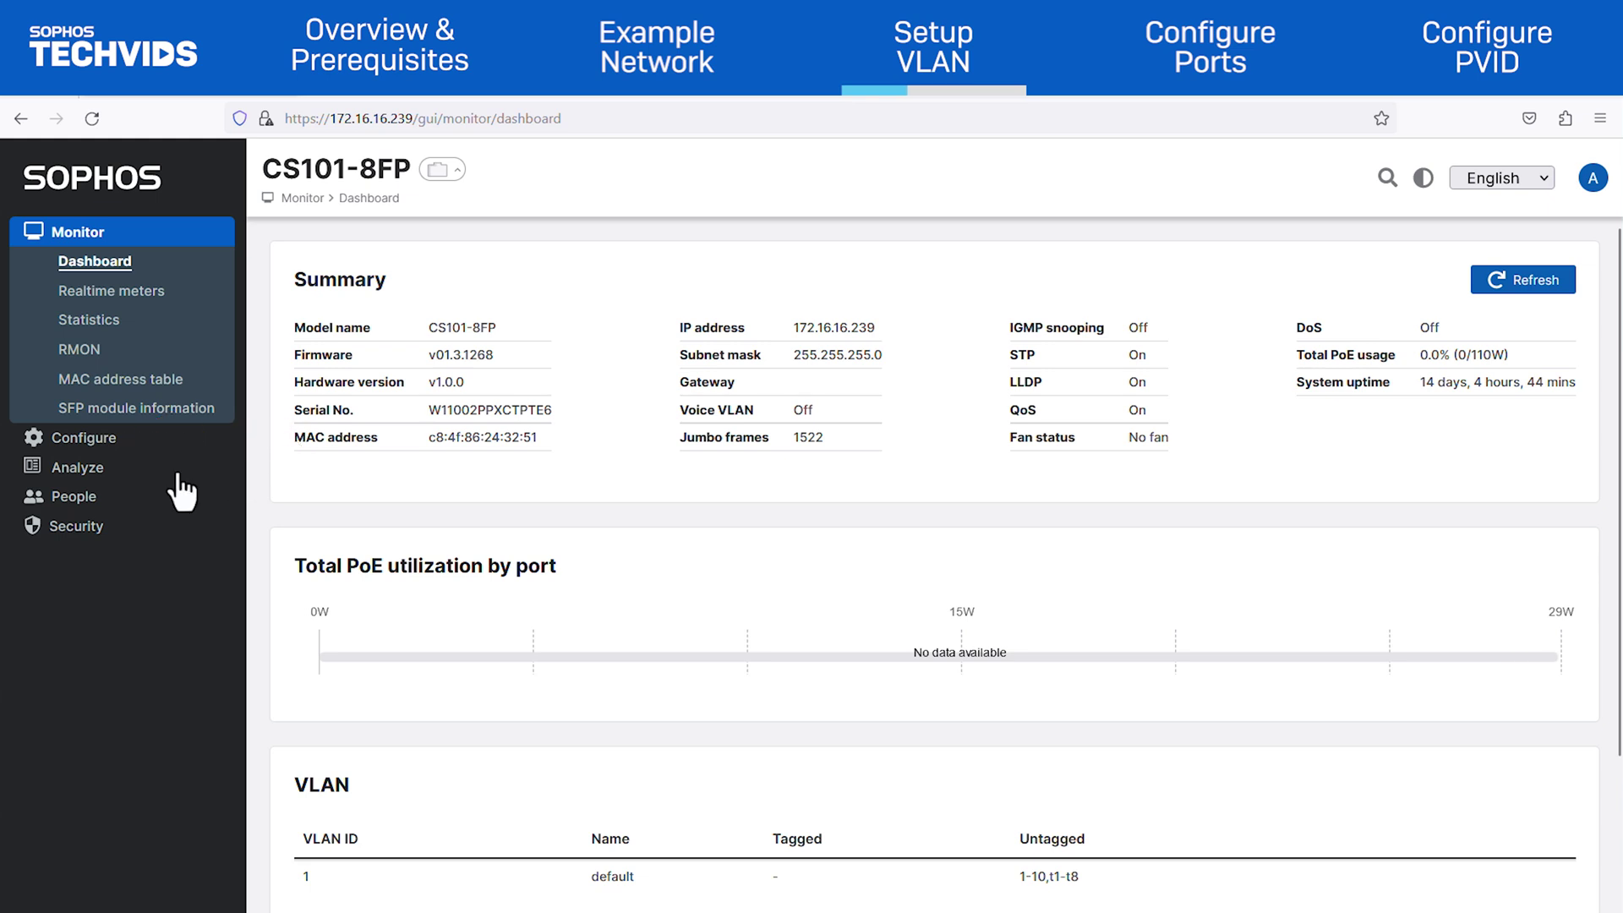
# Create VLAN 100 named GROUP-100 on the VLAN settings page.
pyautogui.click(85, 438)
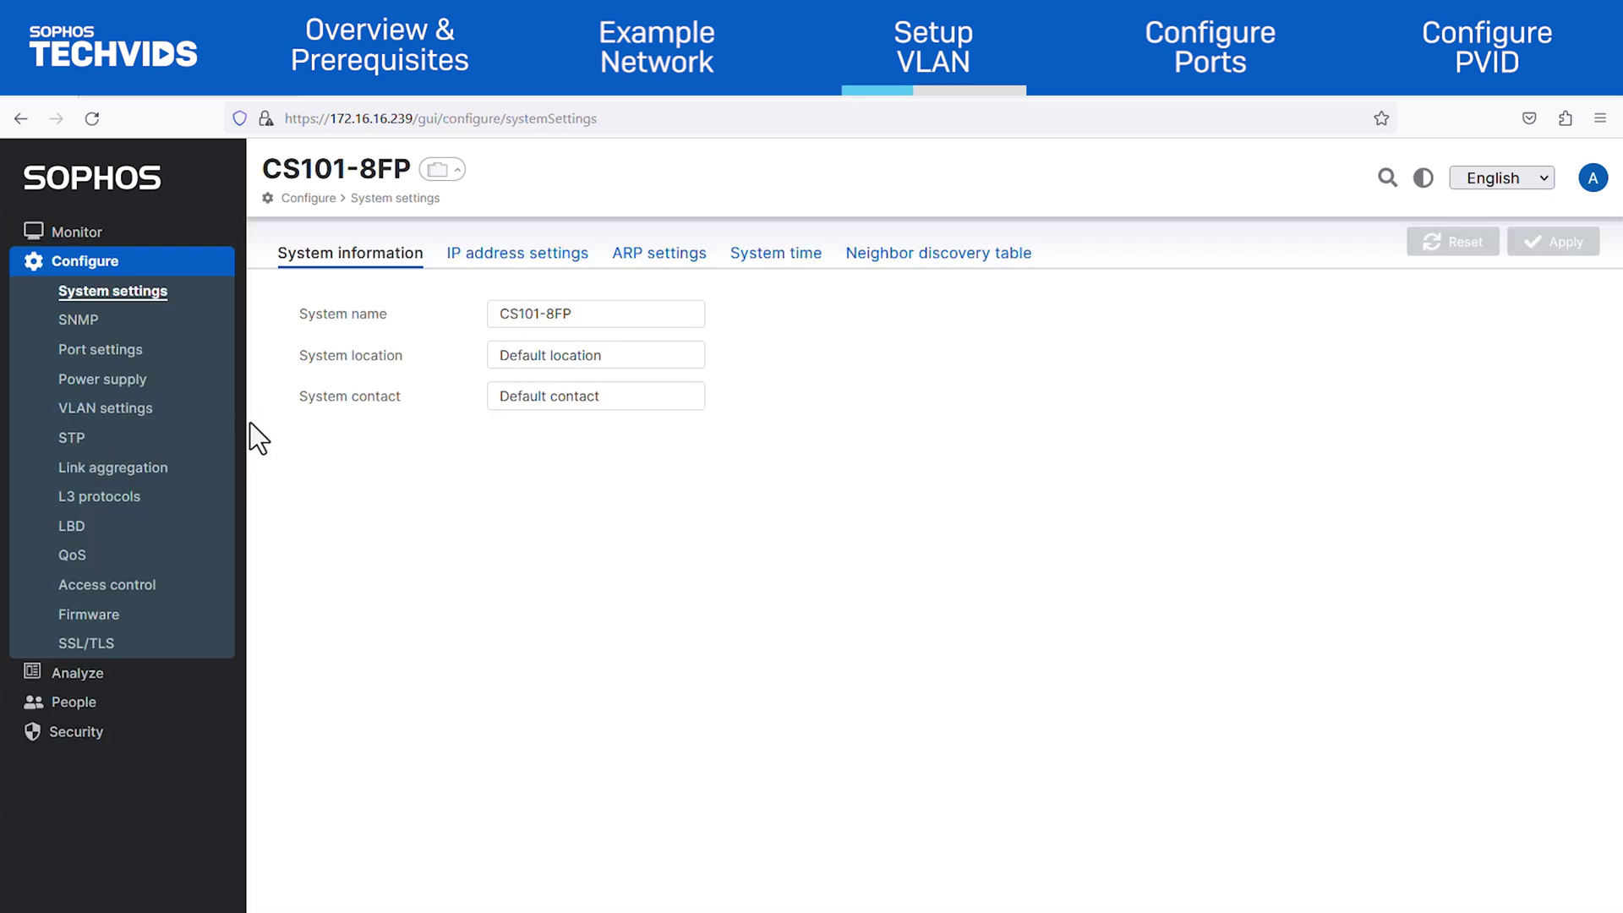
pyautogui.click(106, 408)
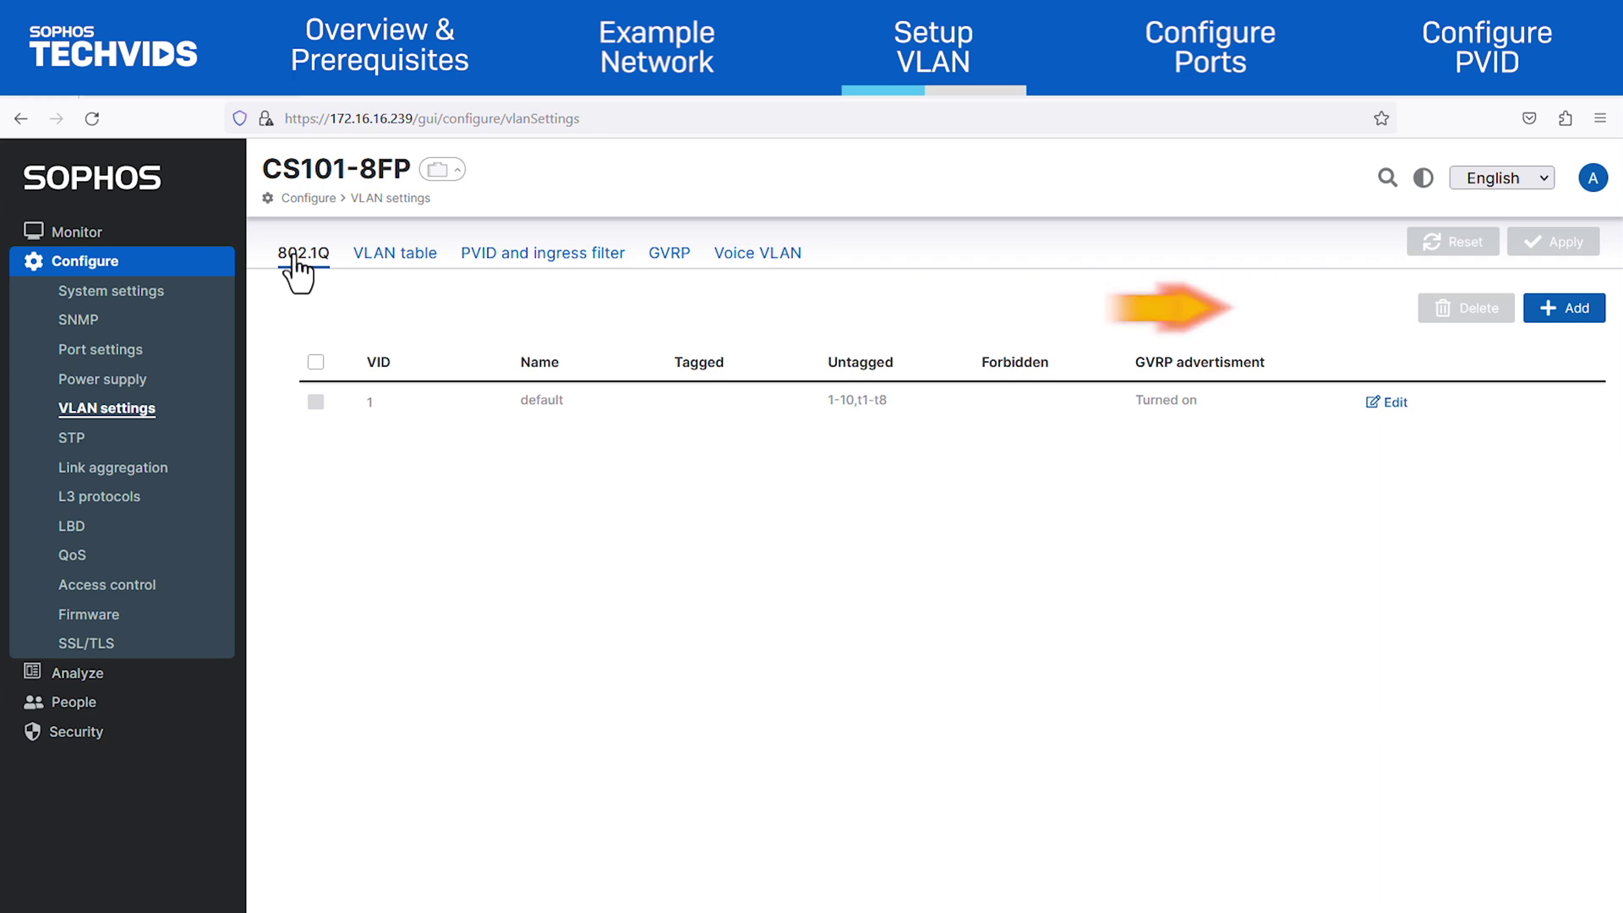
pyautogui.click(1573, 318)
pyautogui.click(671, 311)
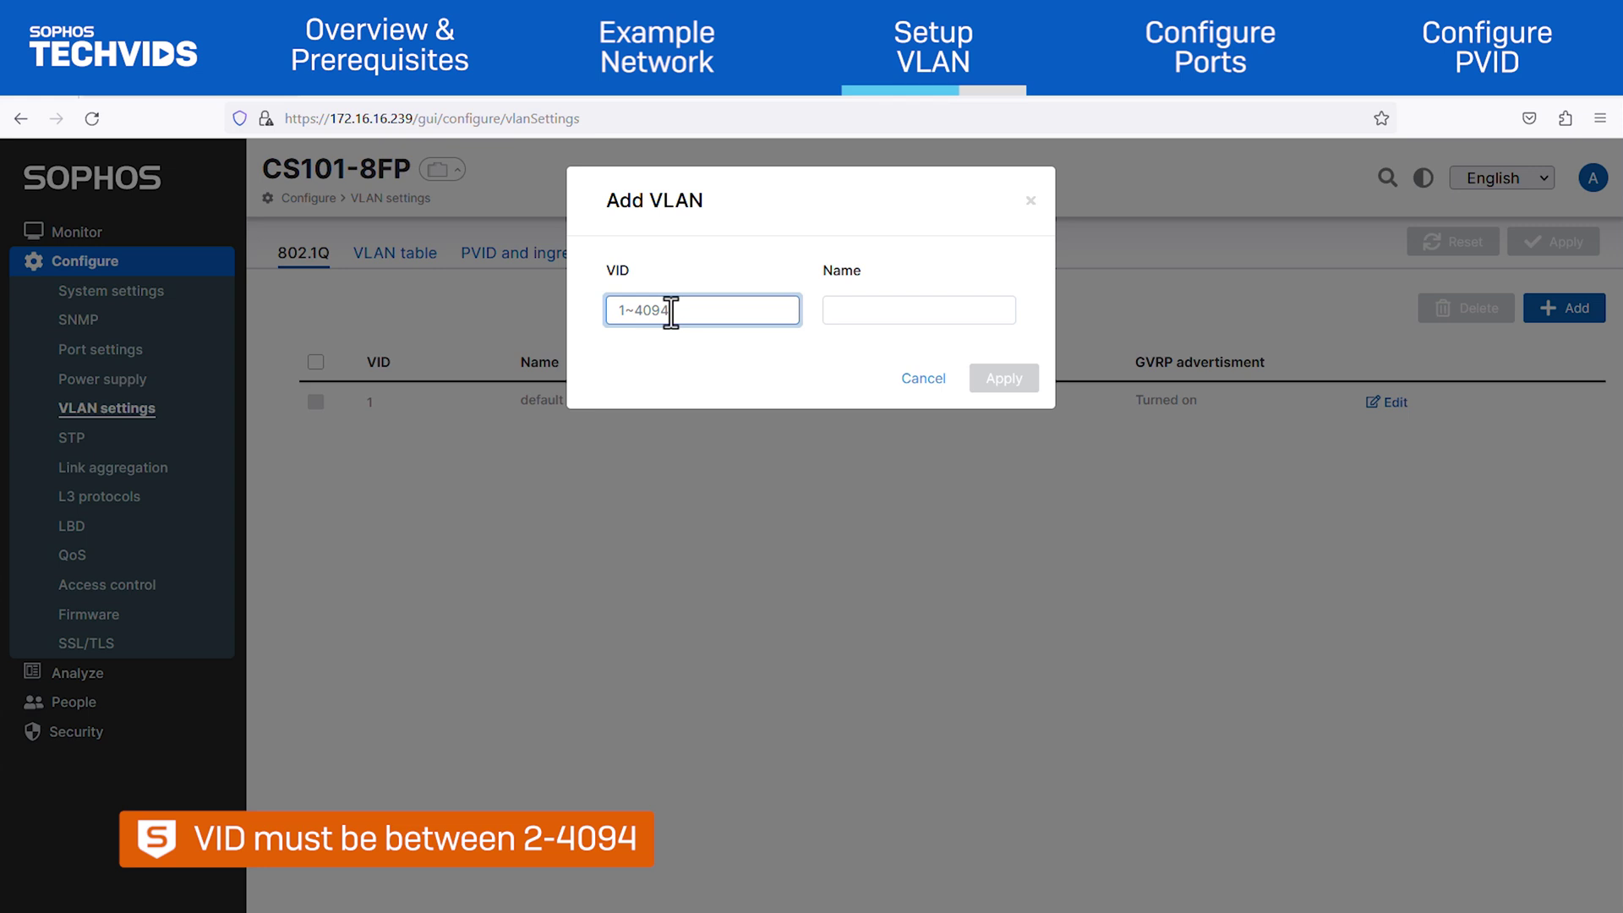
pyautogui.write('1')
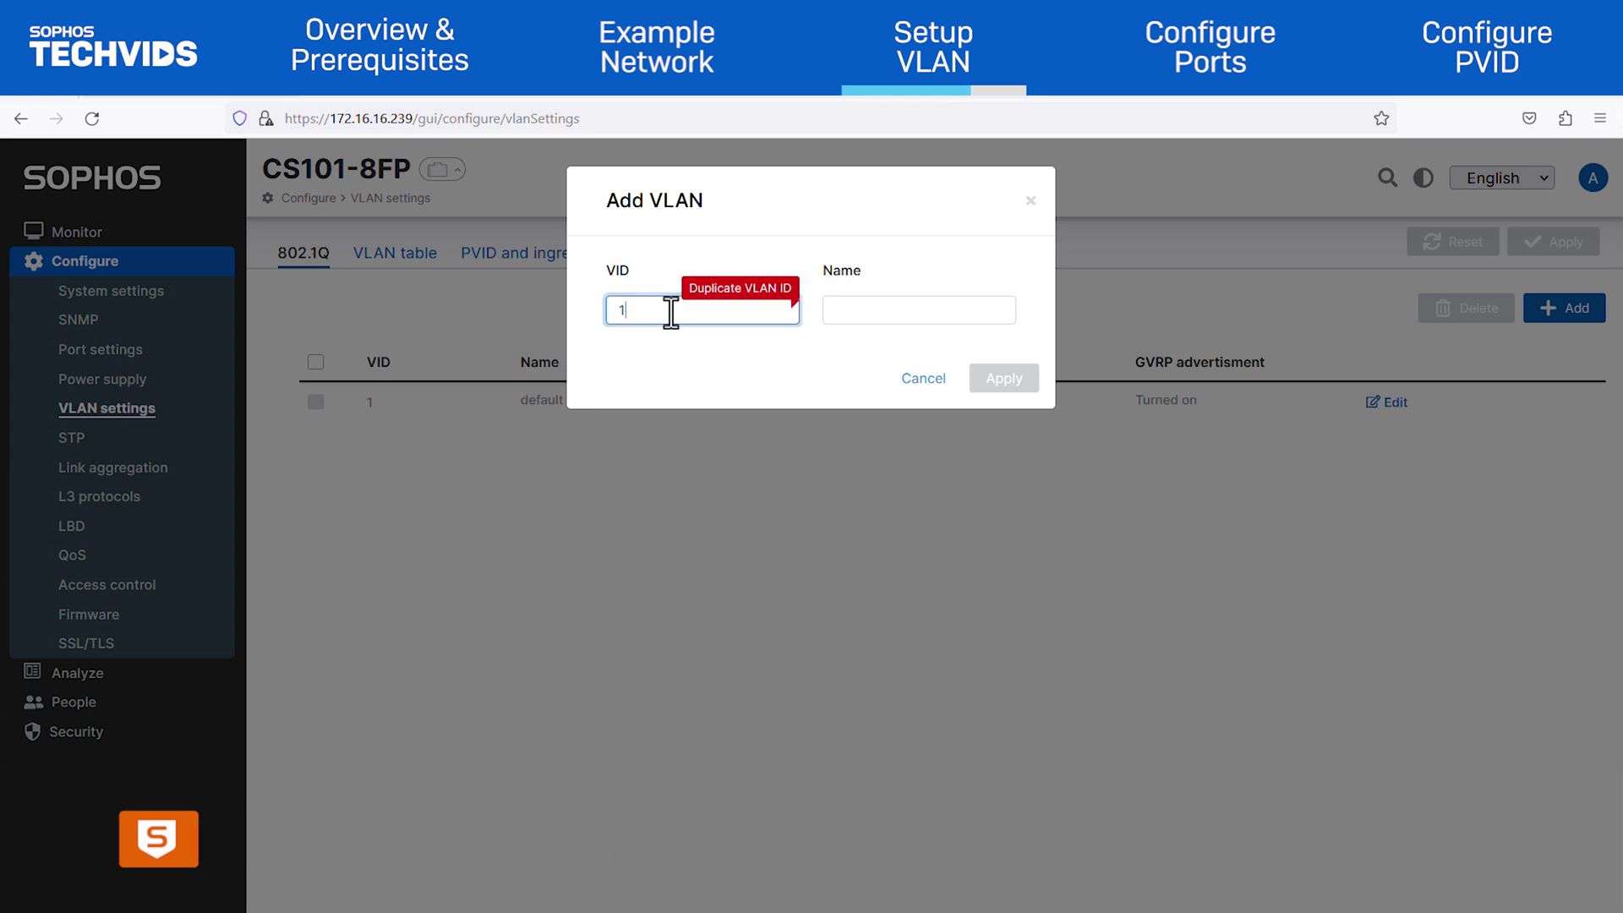
pyautogui.write('00')
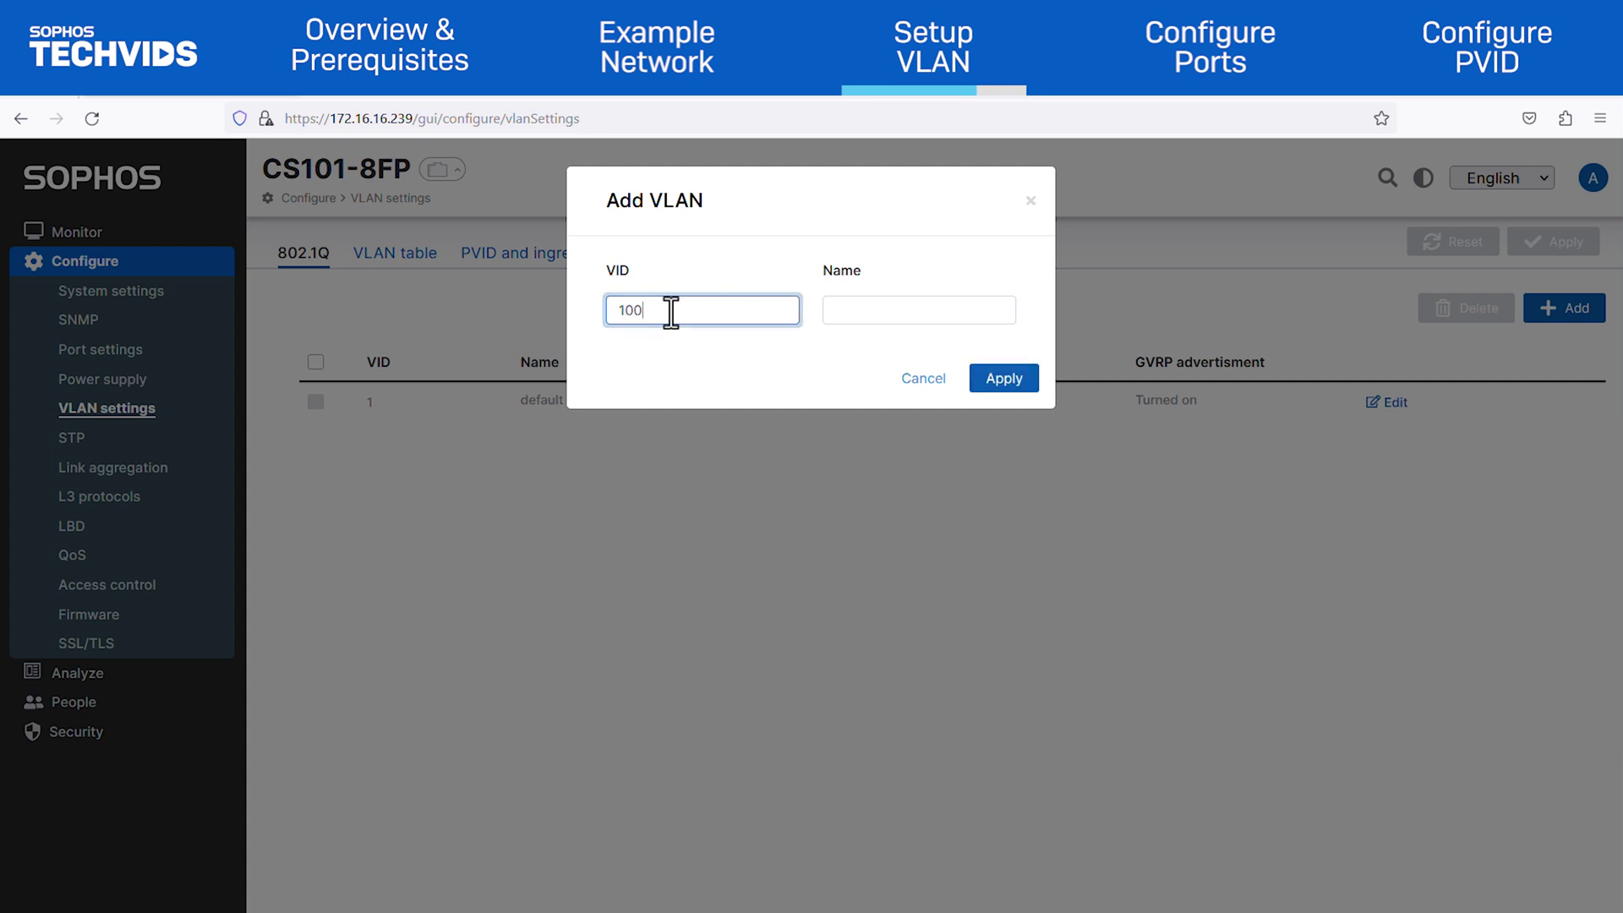
pyautogui.press('Tab')
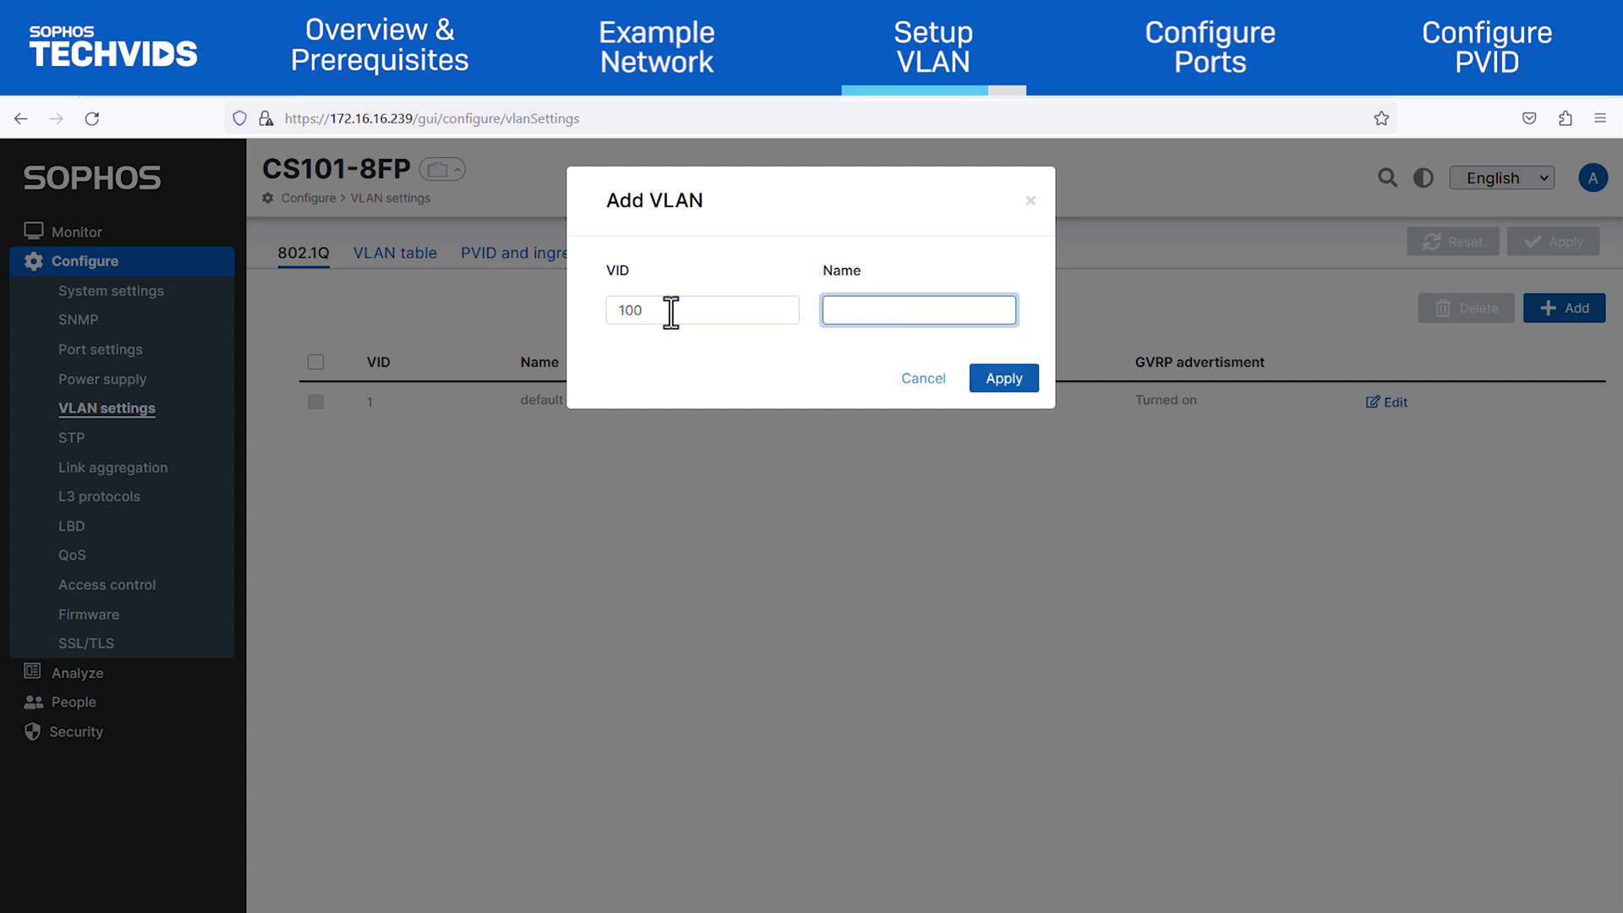
pyautogui.write('GROUP-100')
pyautogui.click(977, 380)
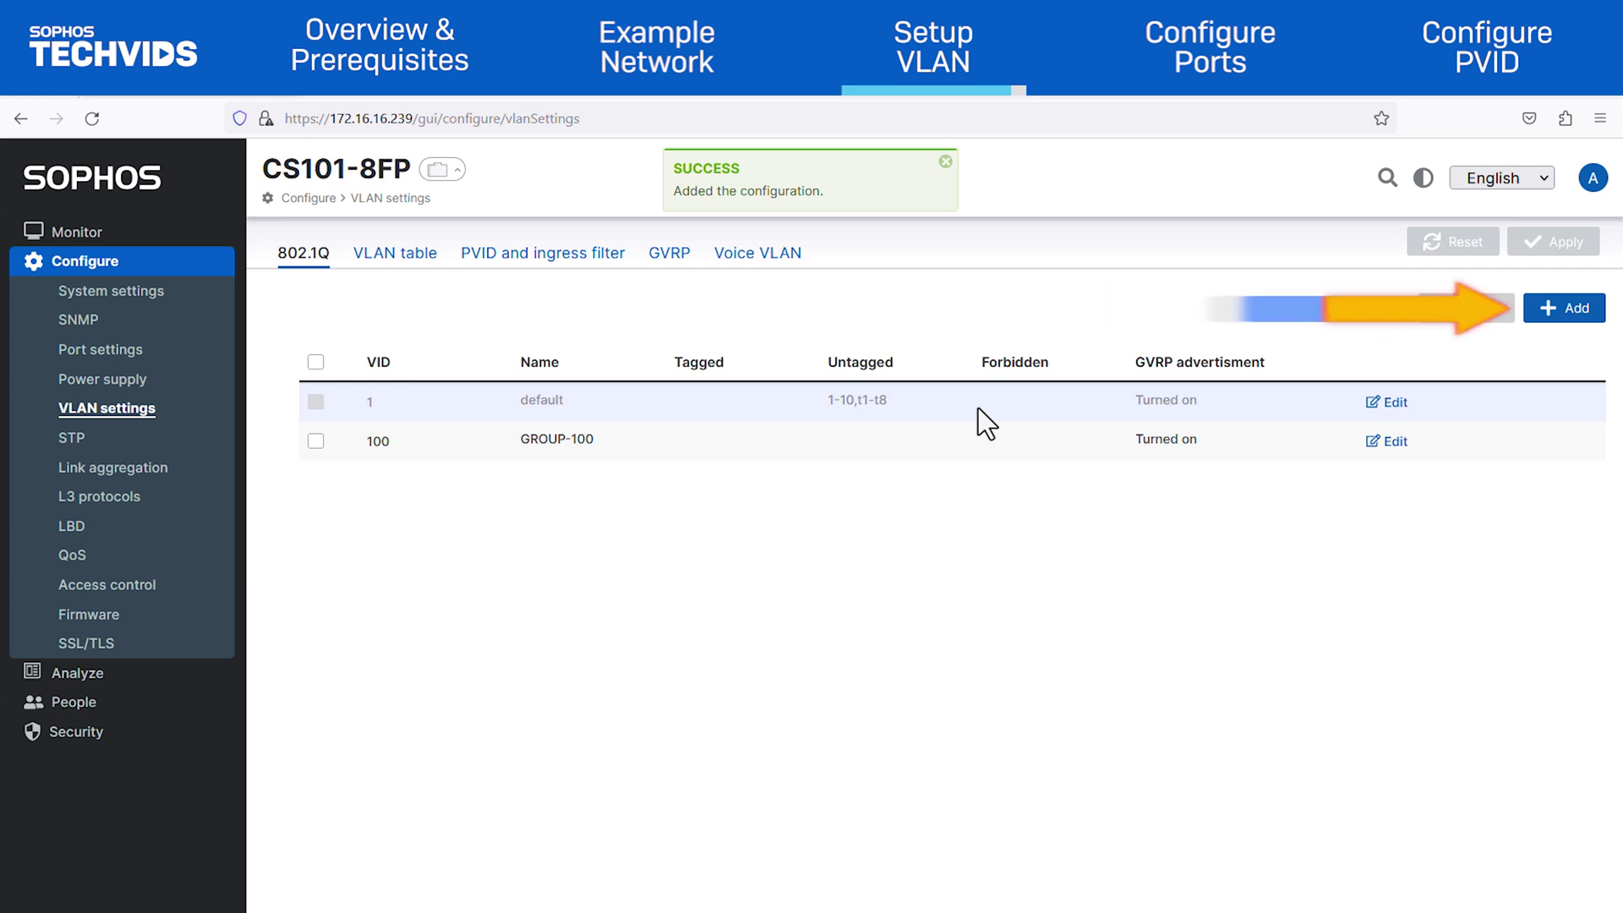
# Add a second VLAN with ID 200 named GROUP-200.
pyautogui.click(1585, 313)
pyautogui.click(672, 315)
pyautogui.write('200')
pyautogui.press('Tab')
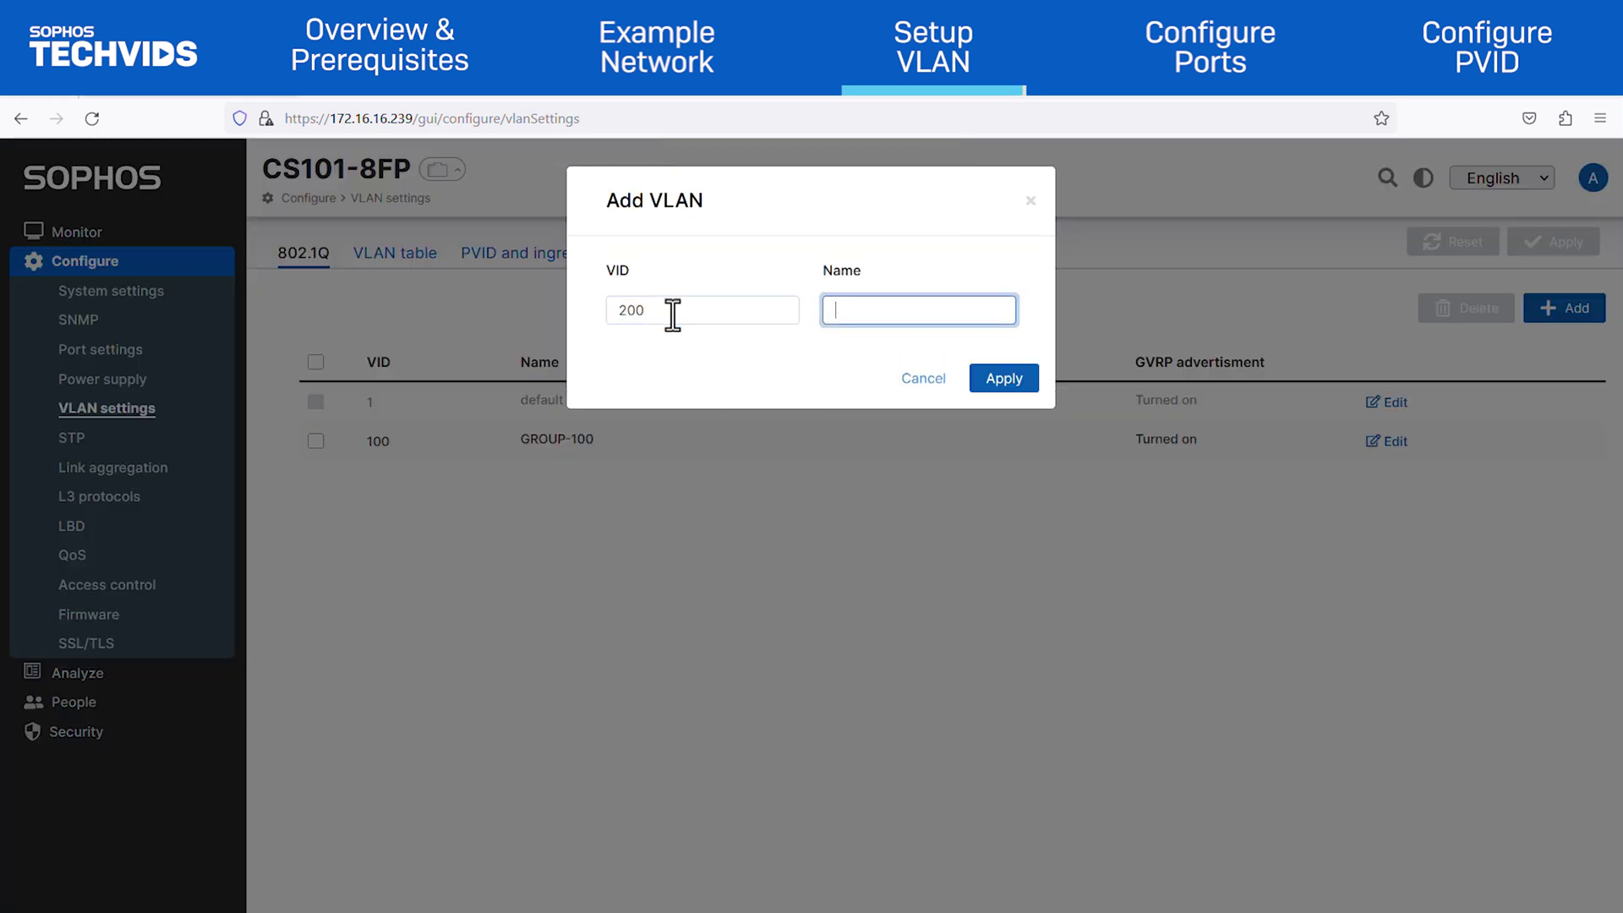
pyautogui.write('GROUP-200')
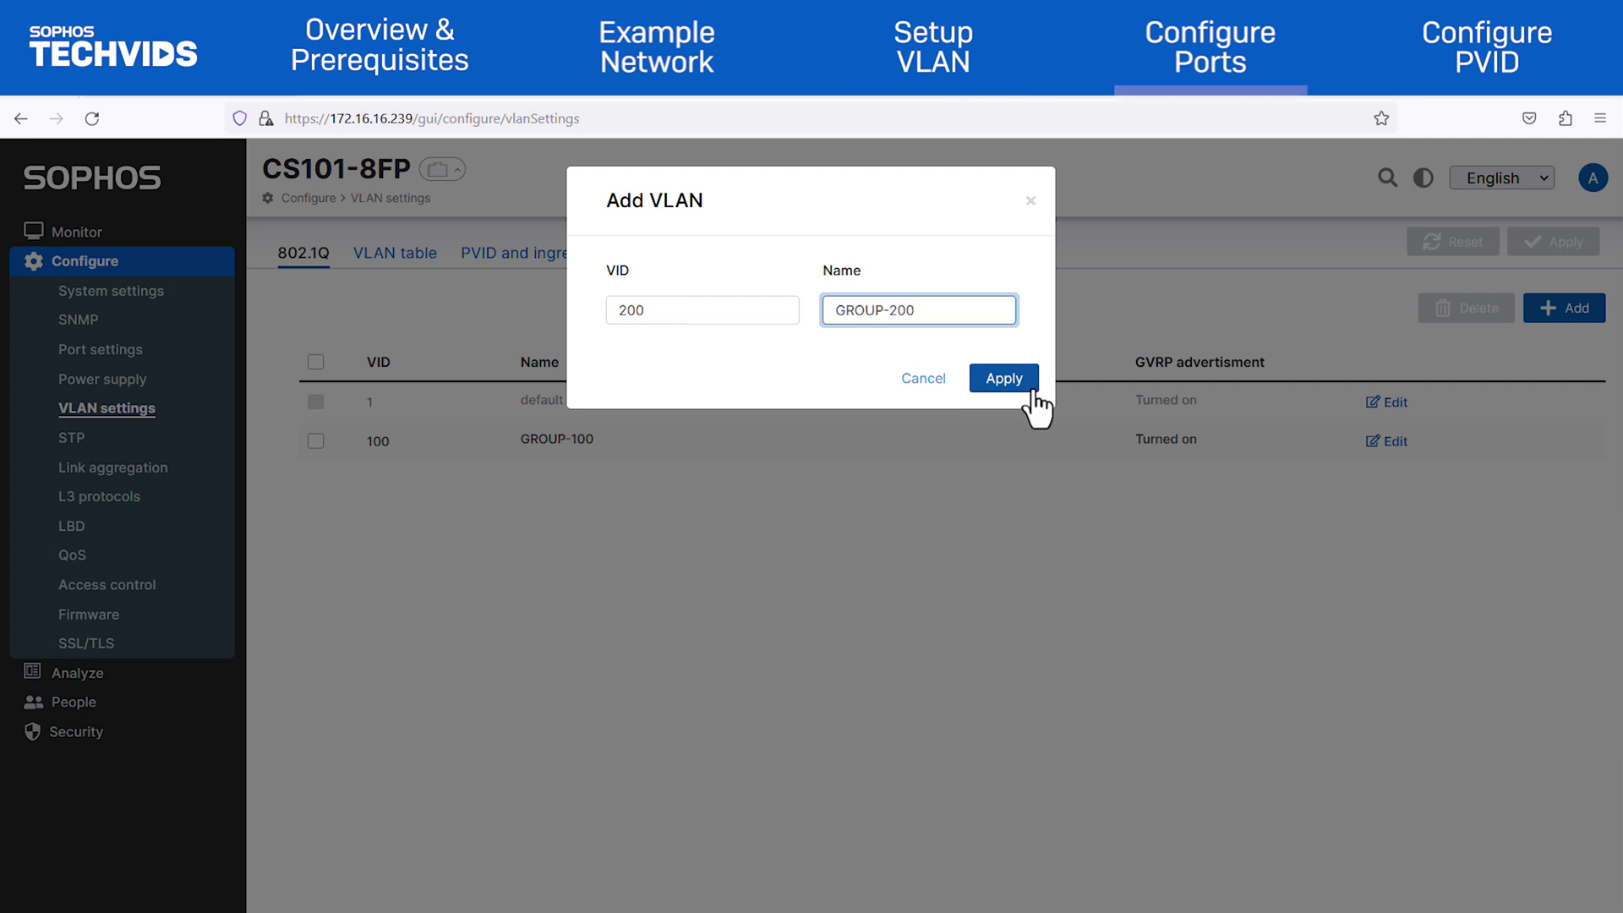
pyautogui.click(1030, 388)
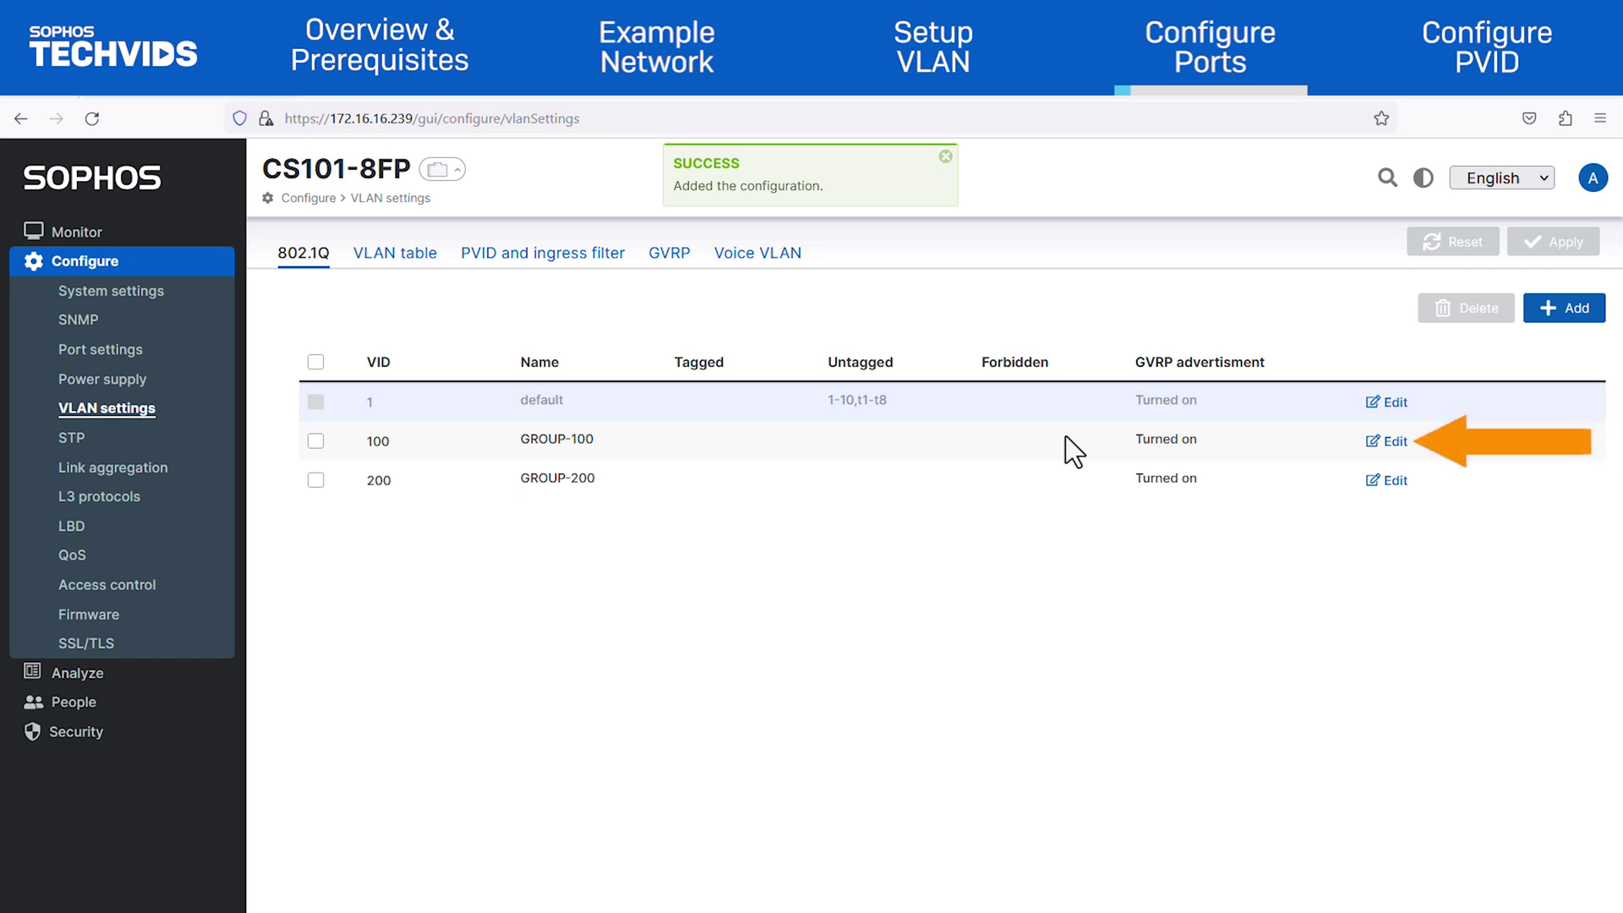
pyautogui.click(1386, 444)
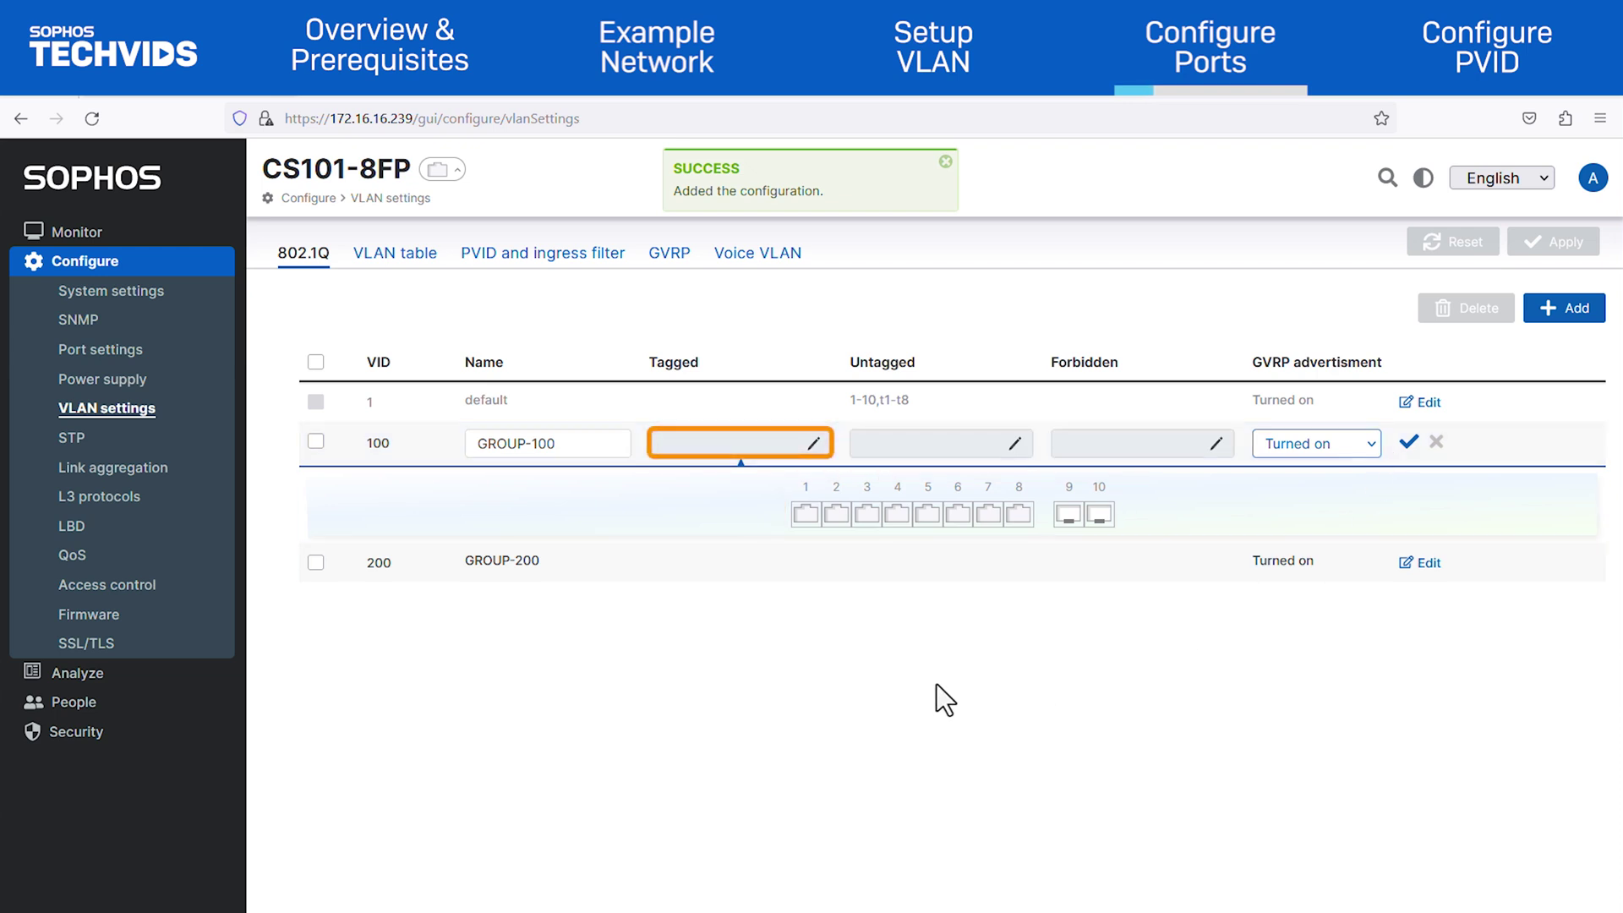
# Tag port 8 on both VLAN 100 and VLAN 200, then apply the configuration.
pyautogui.click(744, 451)
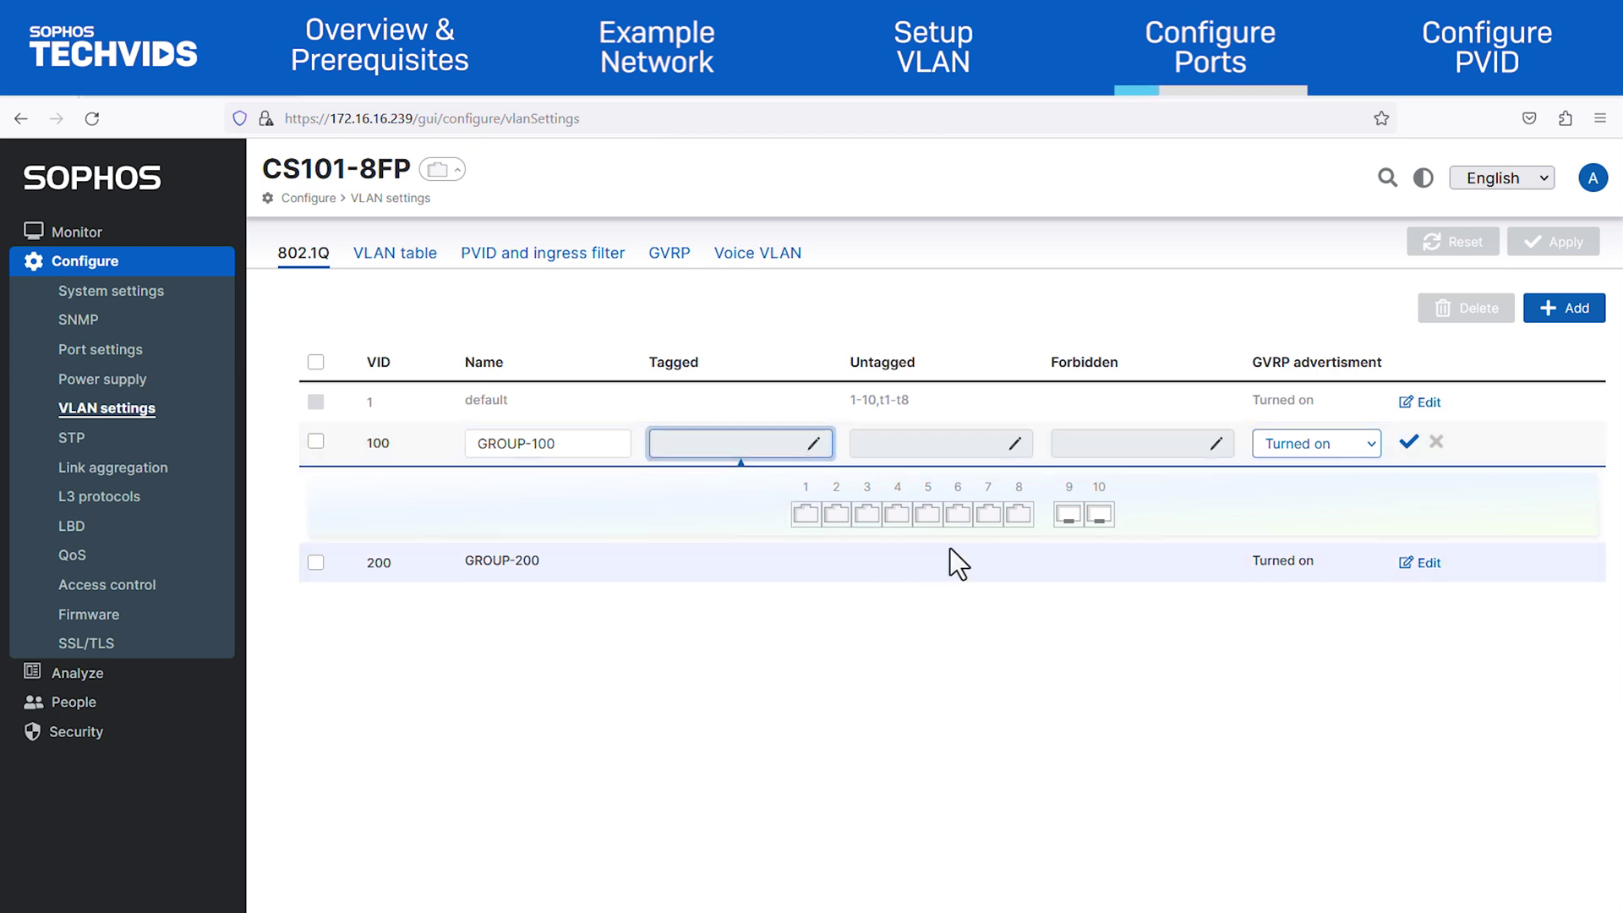
pyautogui.click(1018, 514)
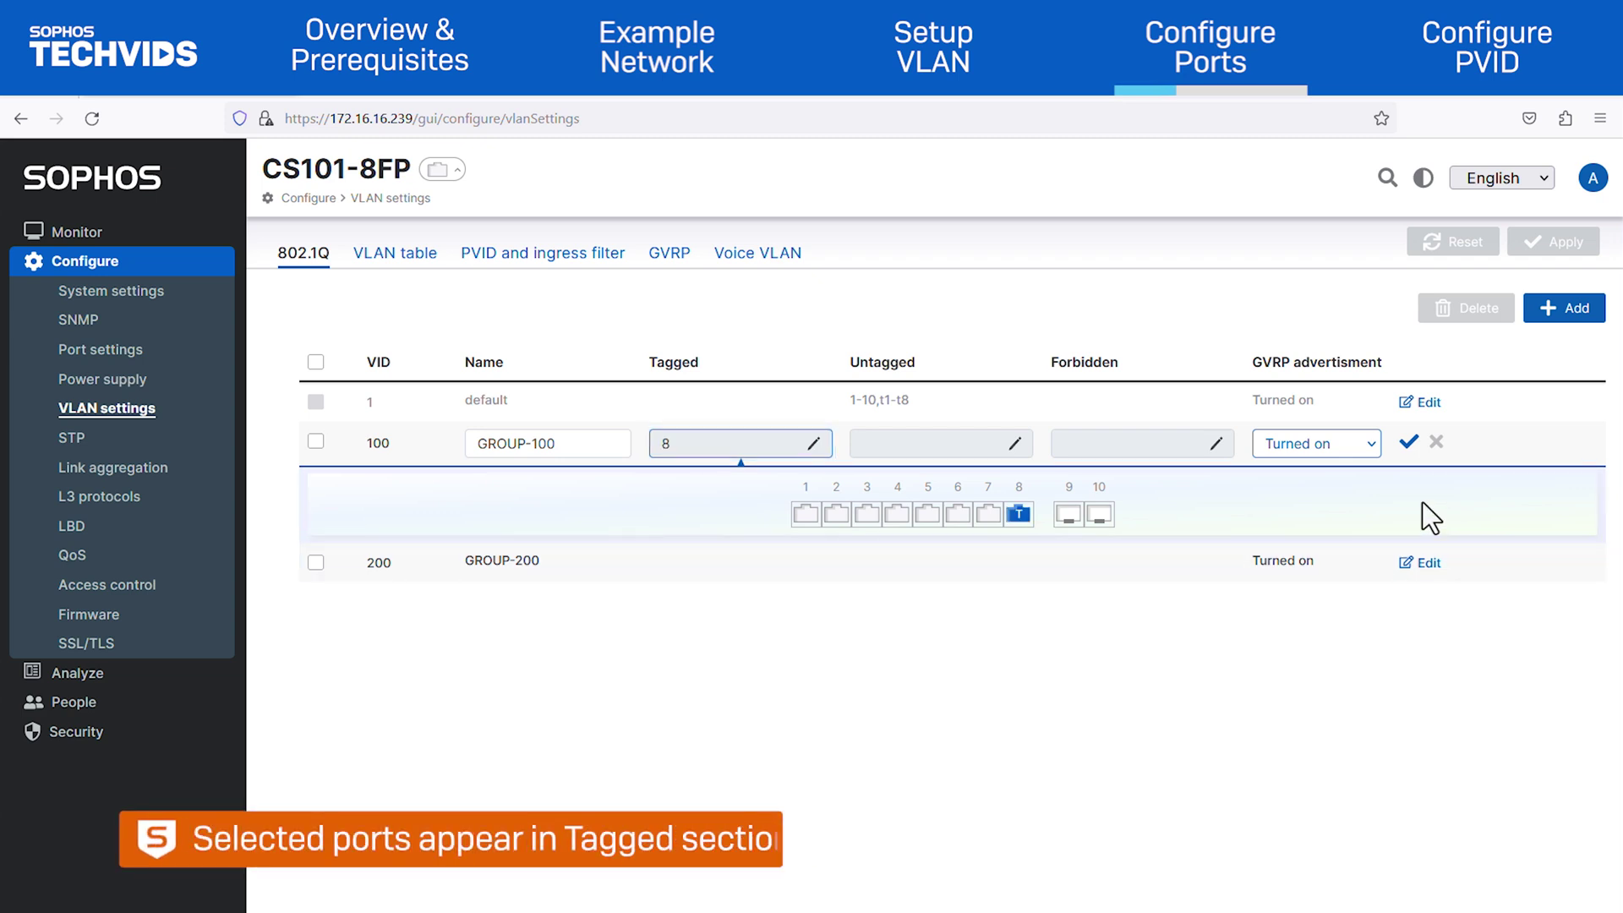
pyautogui.click(1409, 443)
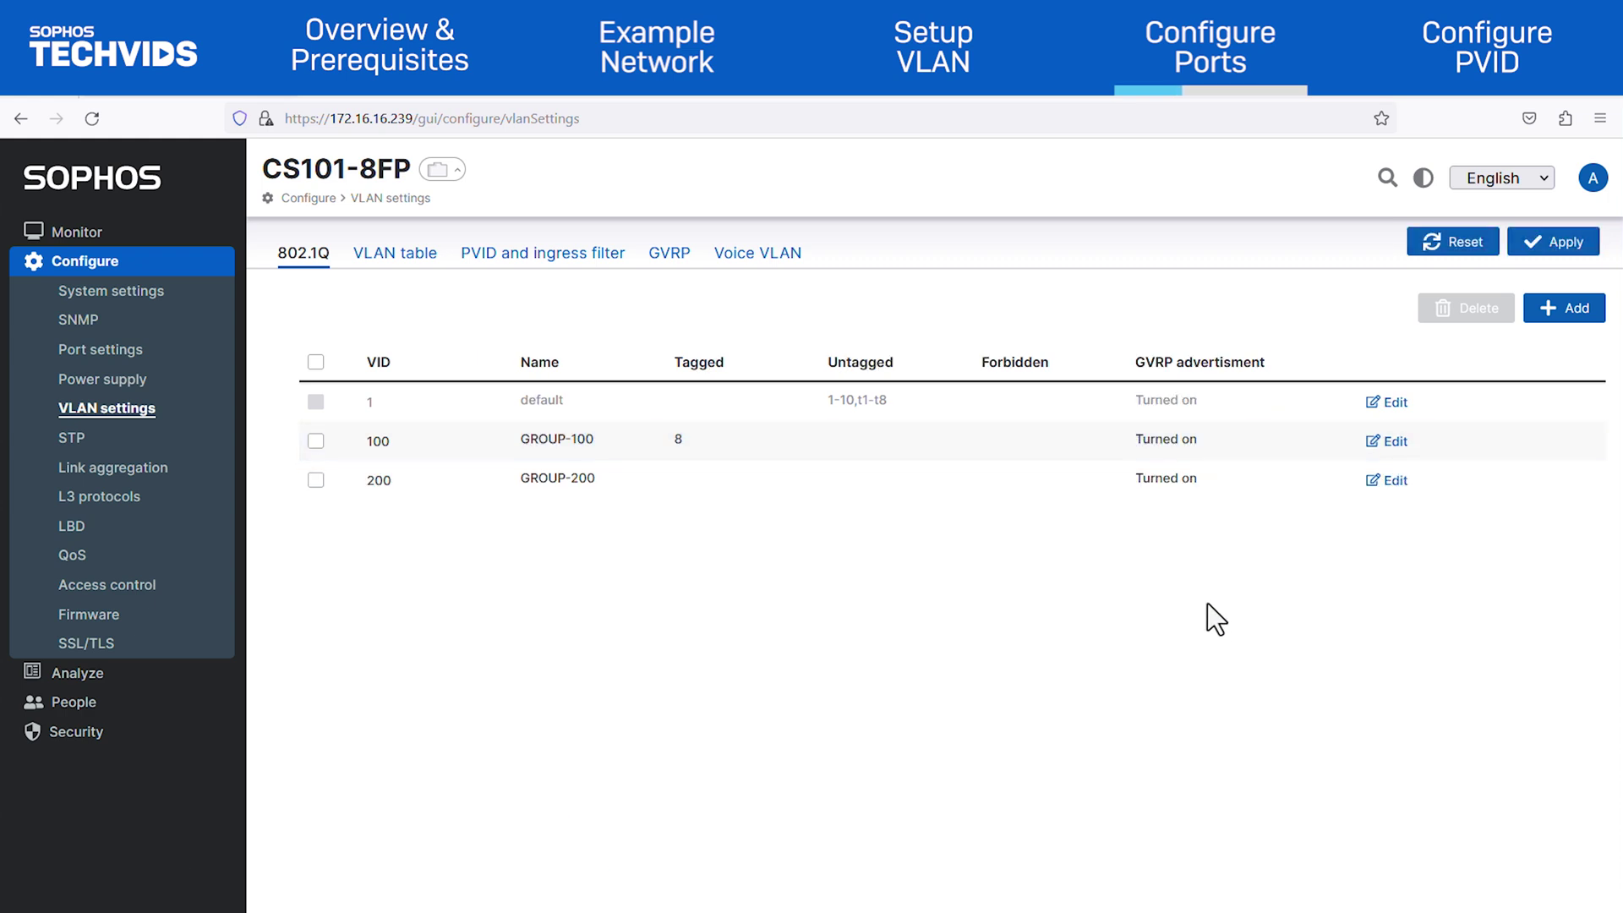
pyautogui.click(1388, 482)
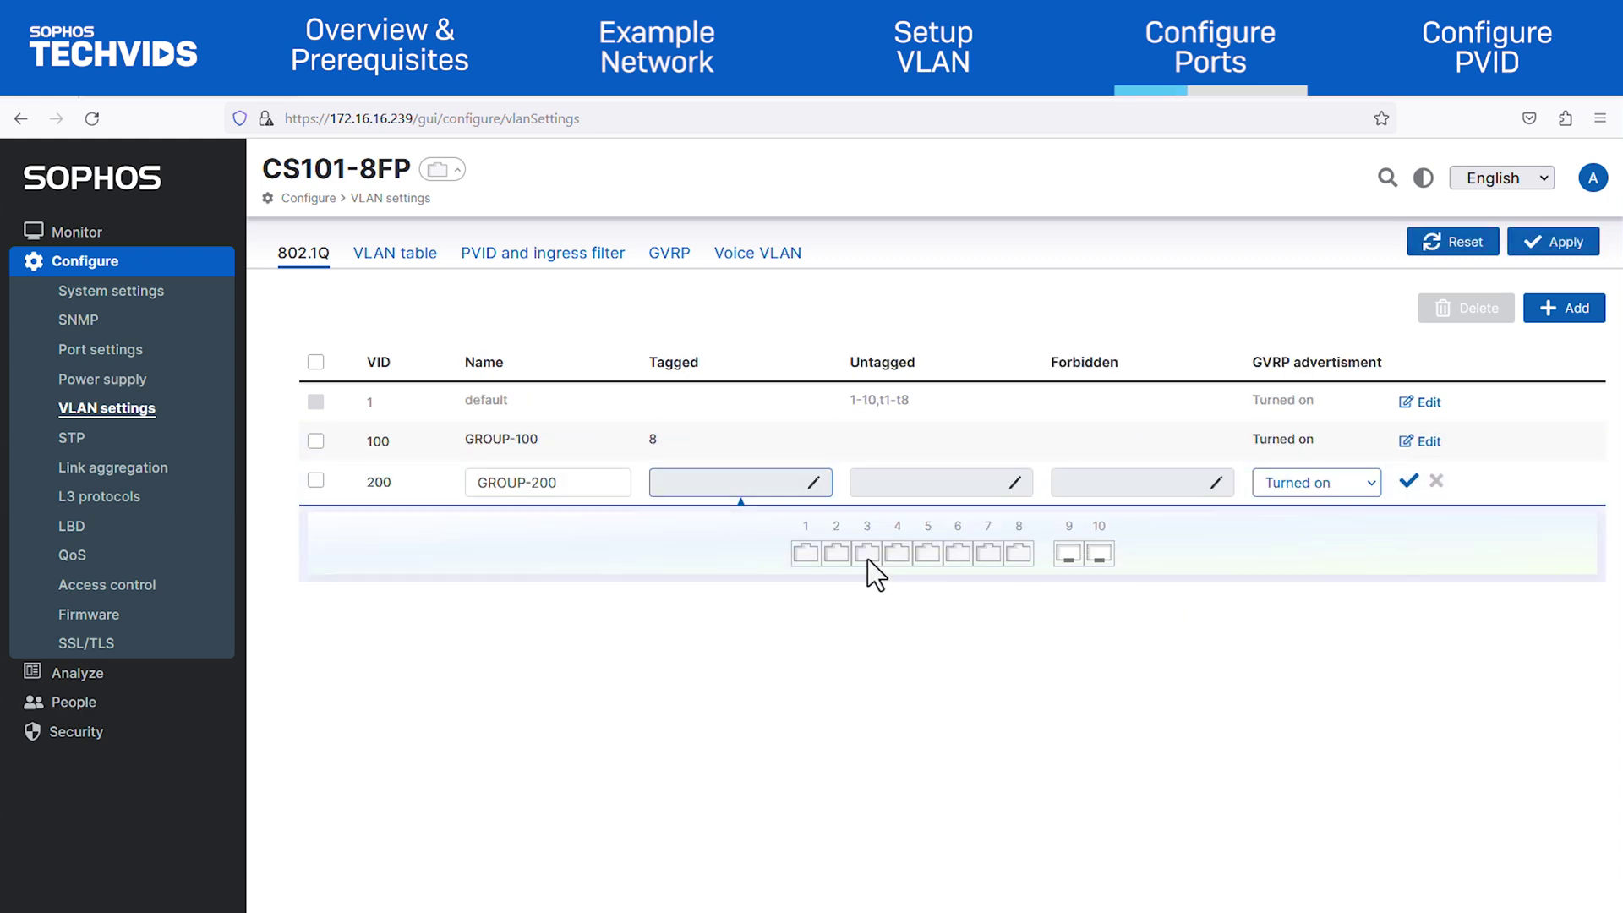
pyautogui.click(823, 490)
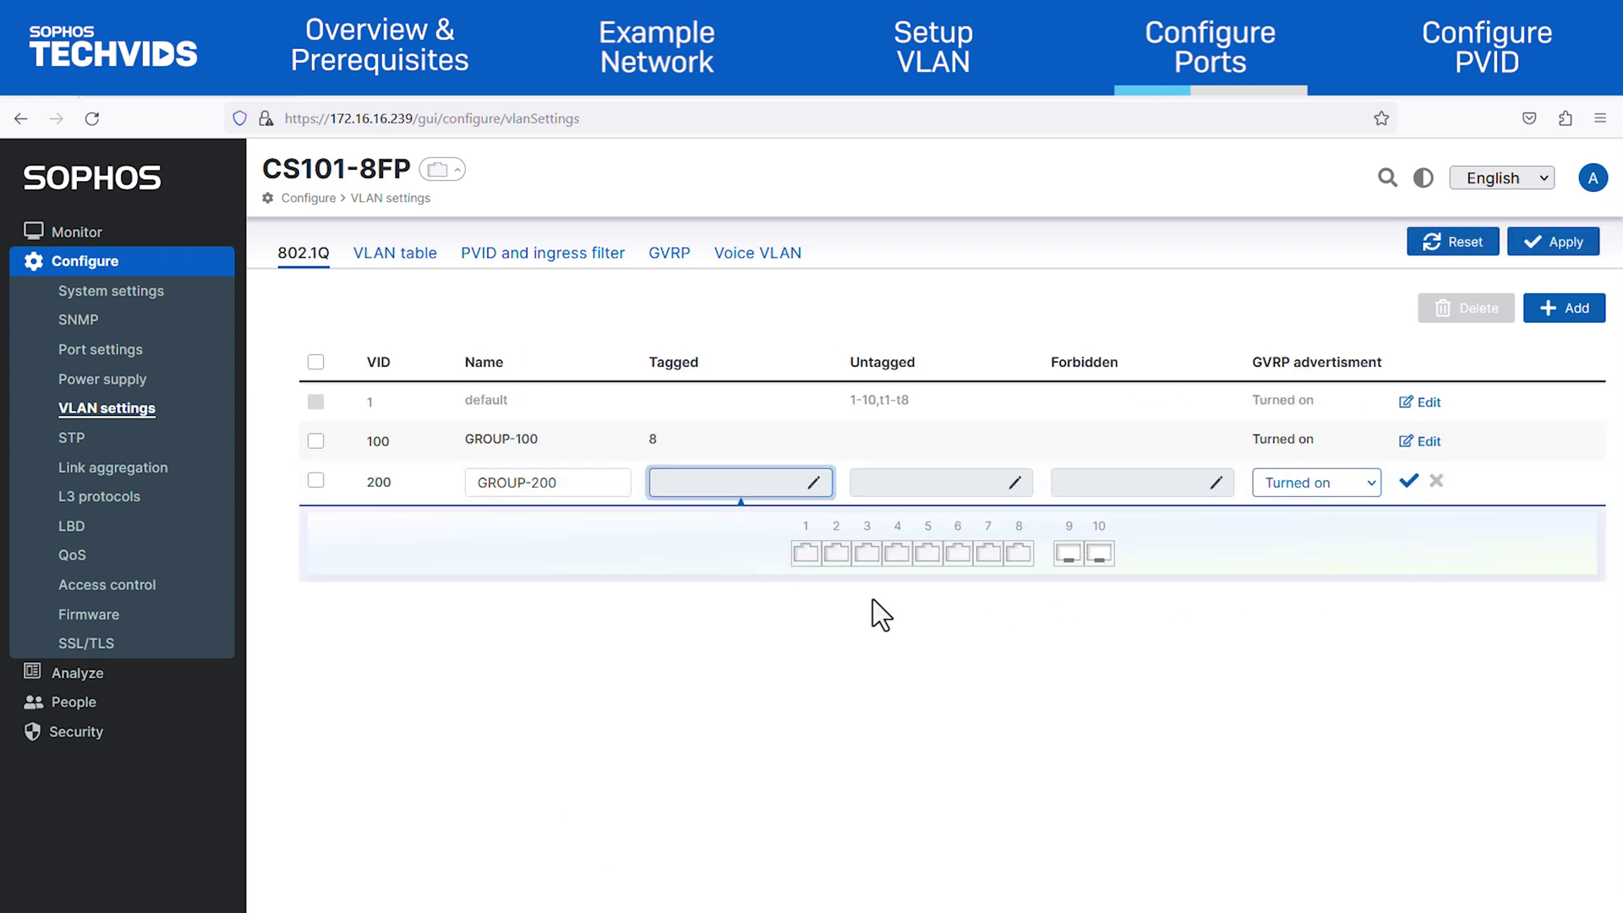
pyautogui.click(1020, 553)
pyautogui.click(1408, 483)
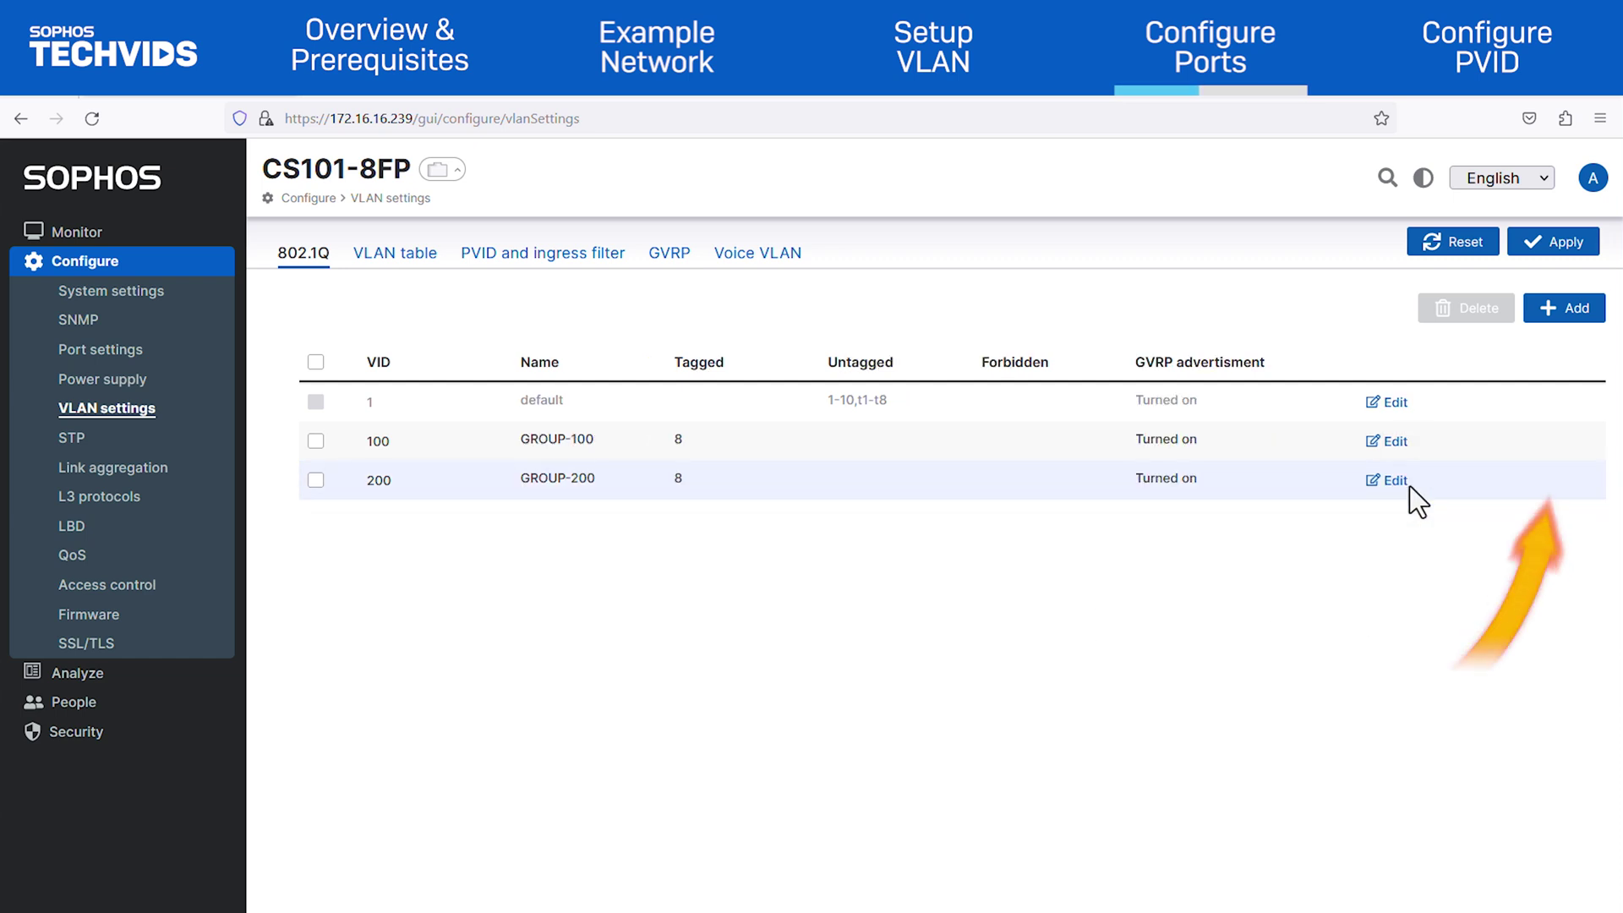
pyautogui.click(1553, 241)
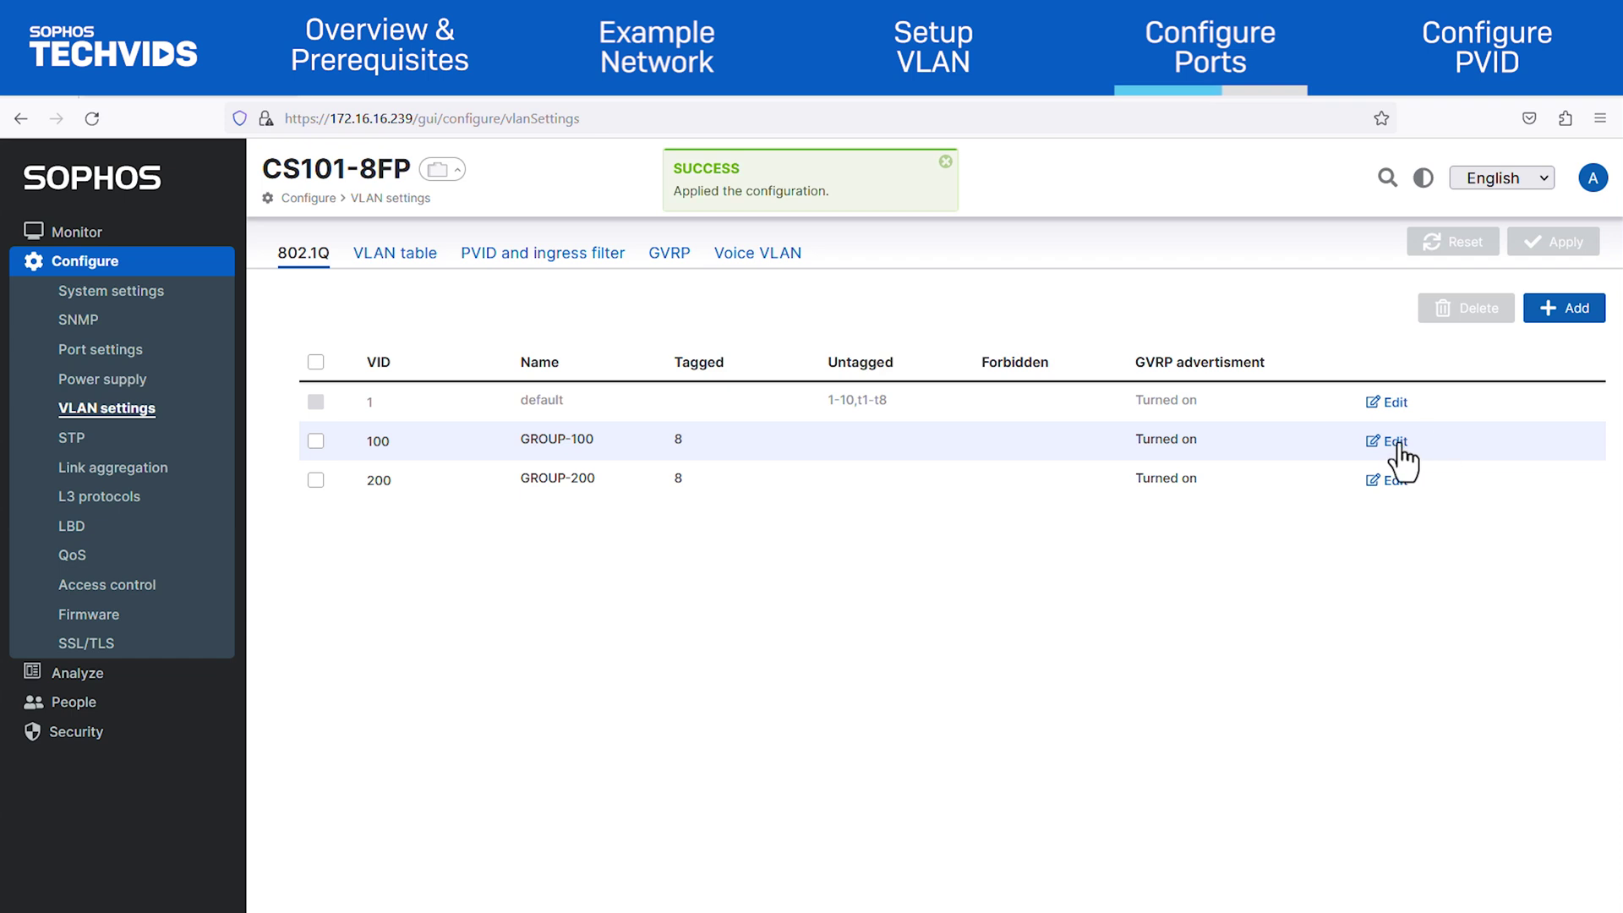
# Make ports 2, 3 and 4 untagged members of VLAN 100 (GROUP-100).
pyautogui.click(1395, 443)
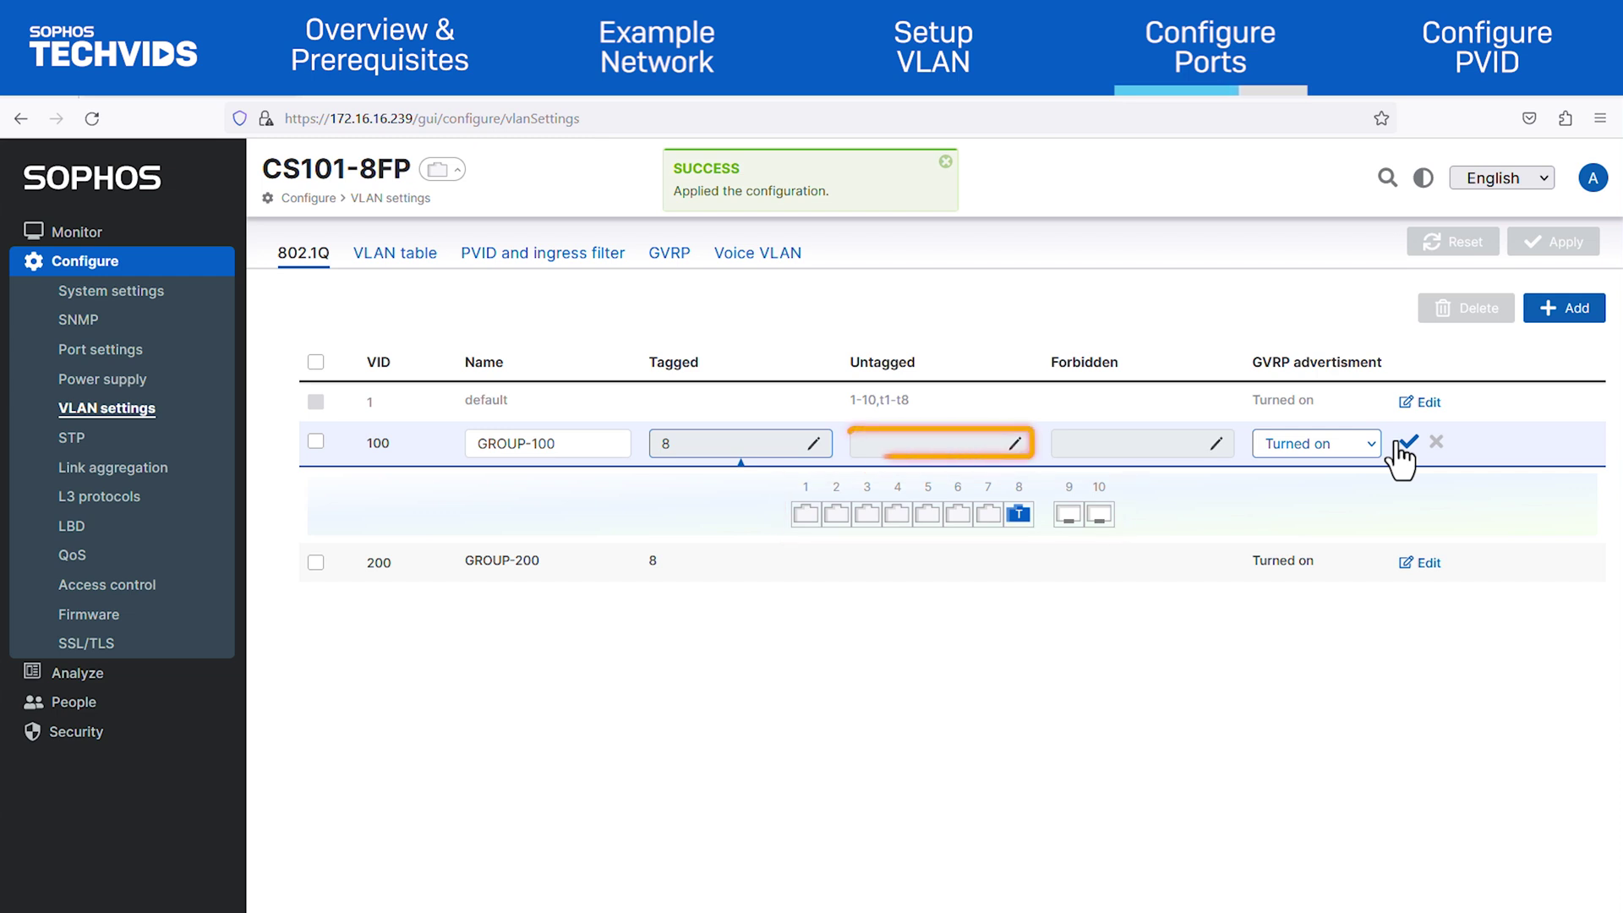
pyautogui.click(940, 457)
pyautogui.click(838, 524)
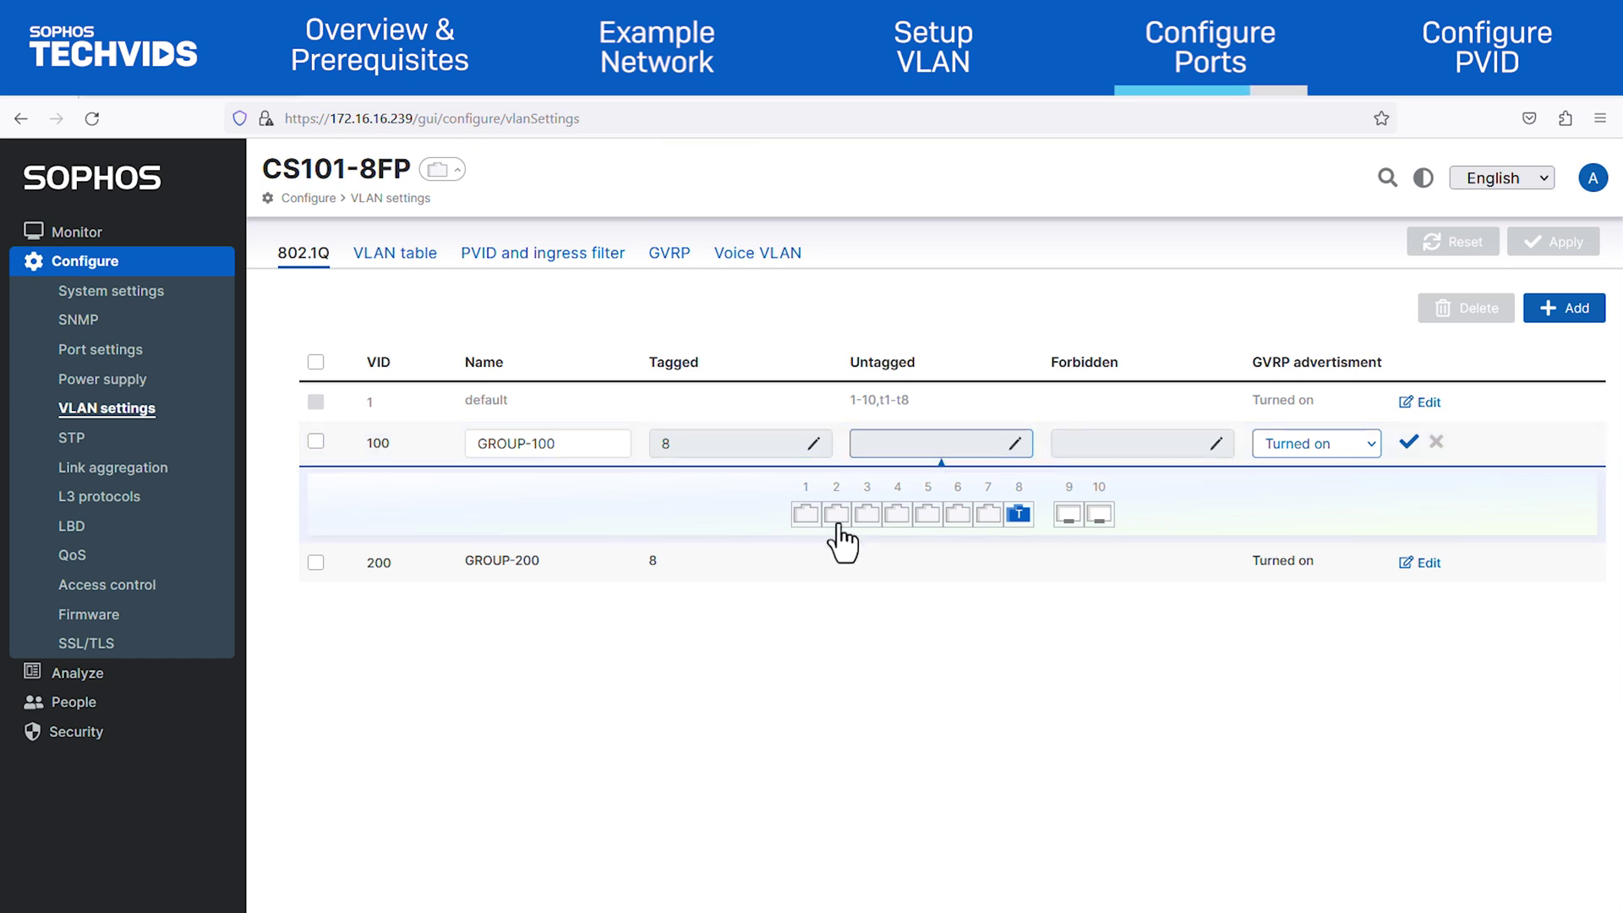
pyautogui.click(866, 520)
pyautogui.click(897, 518)
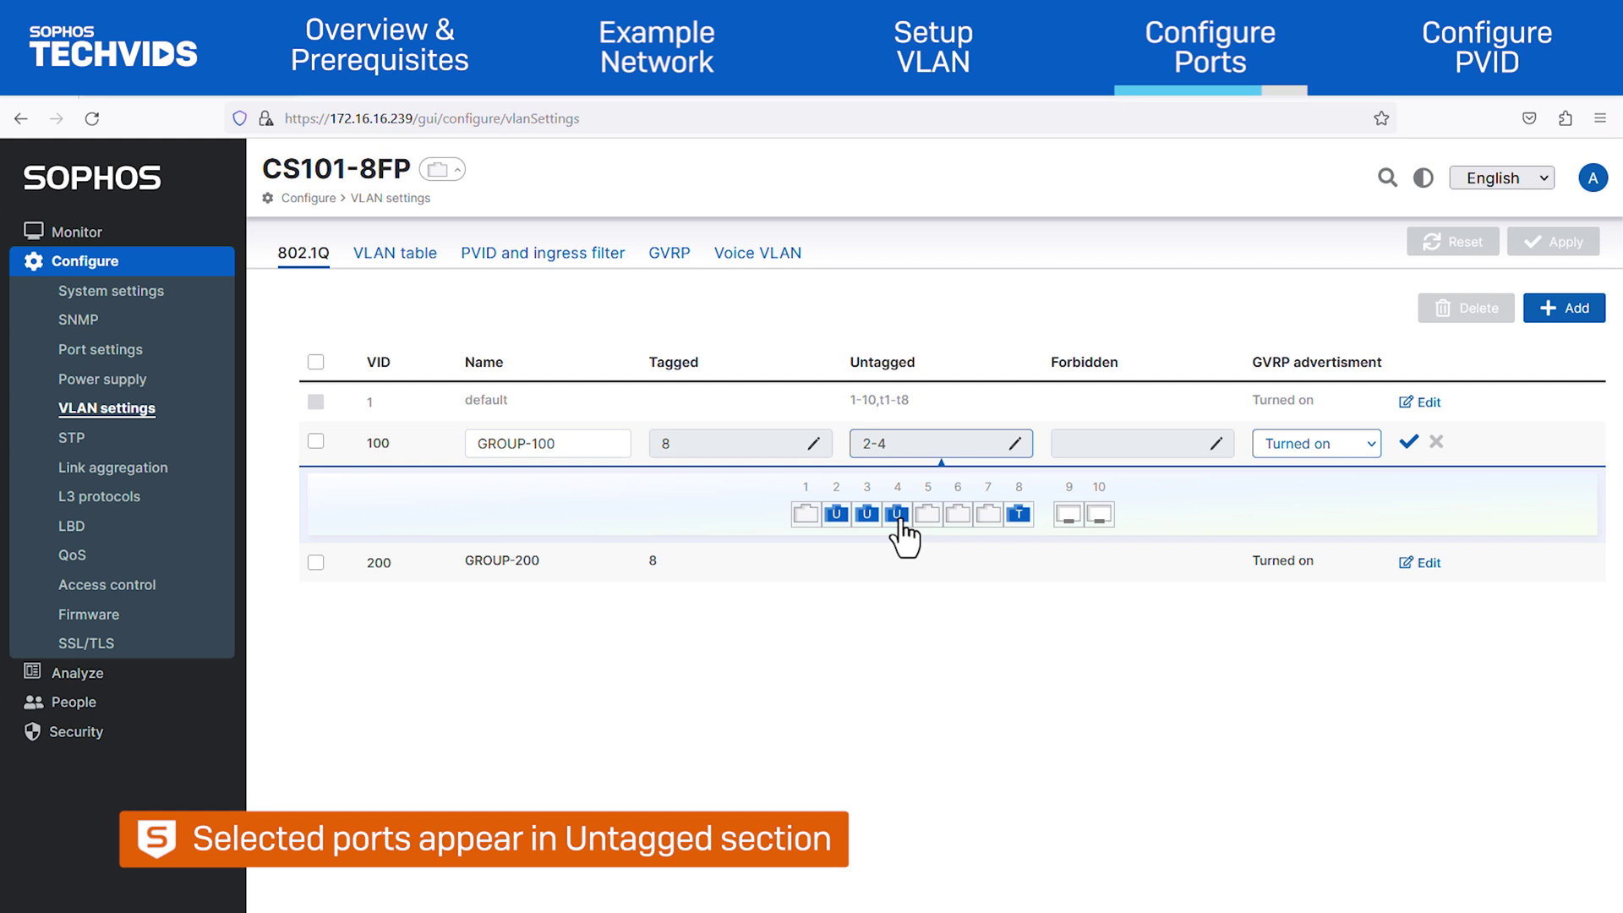
pyautogui.click(1408, 443)
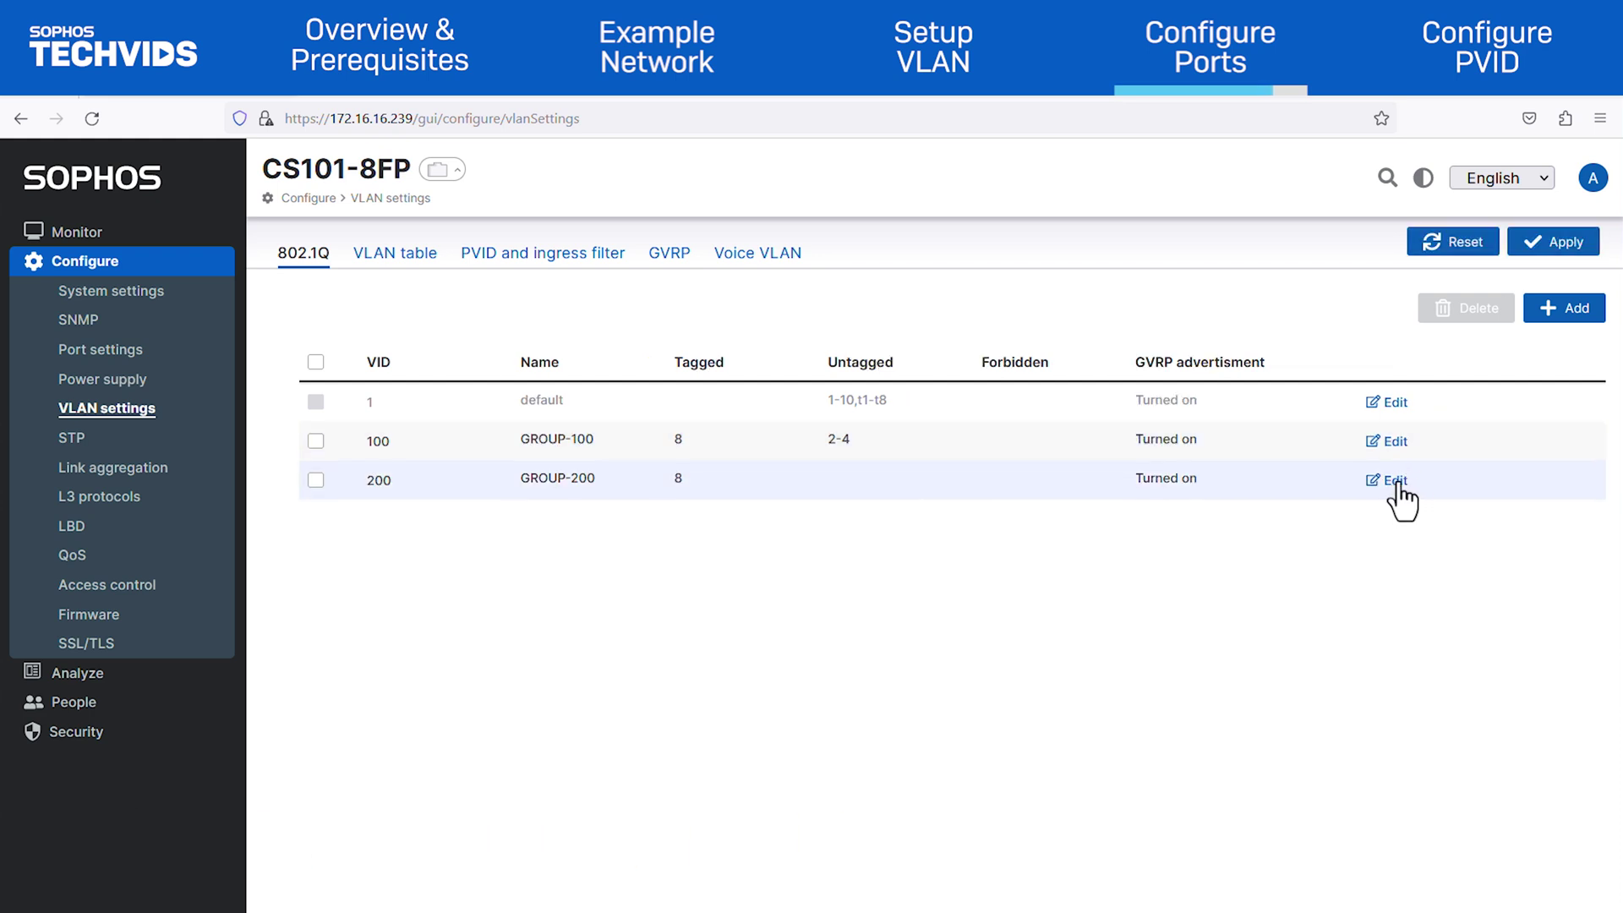
# Make ports 5, 6 and 7 untagged on VLAN 200 and apply the changes.
pyautogui.click(1400, 482)
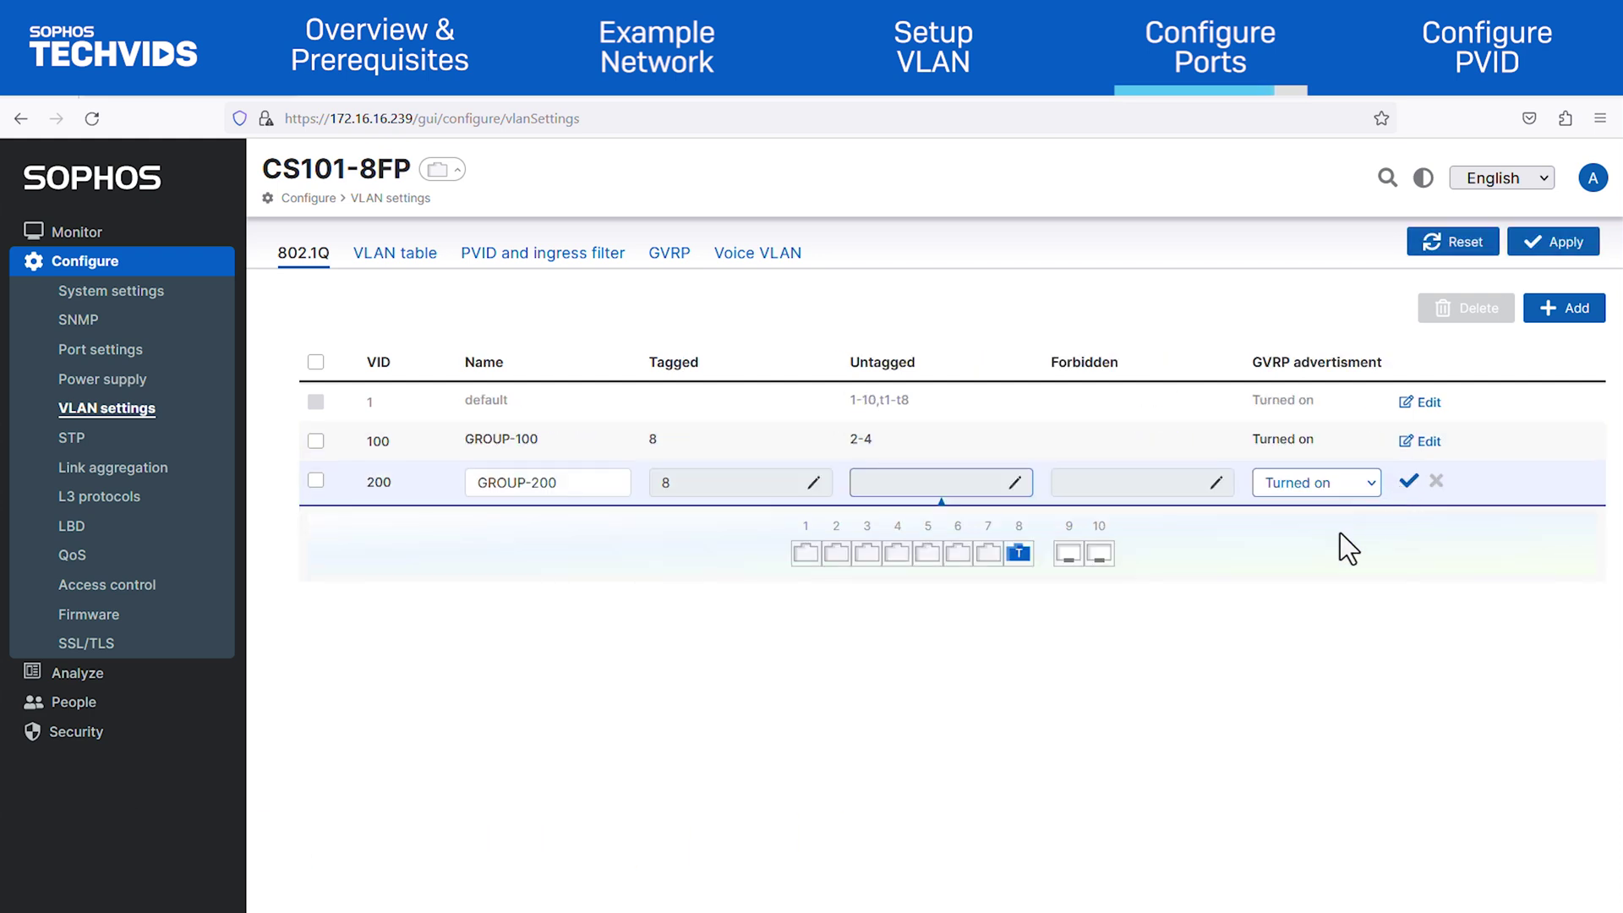
pyautogui.click(935, 561)
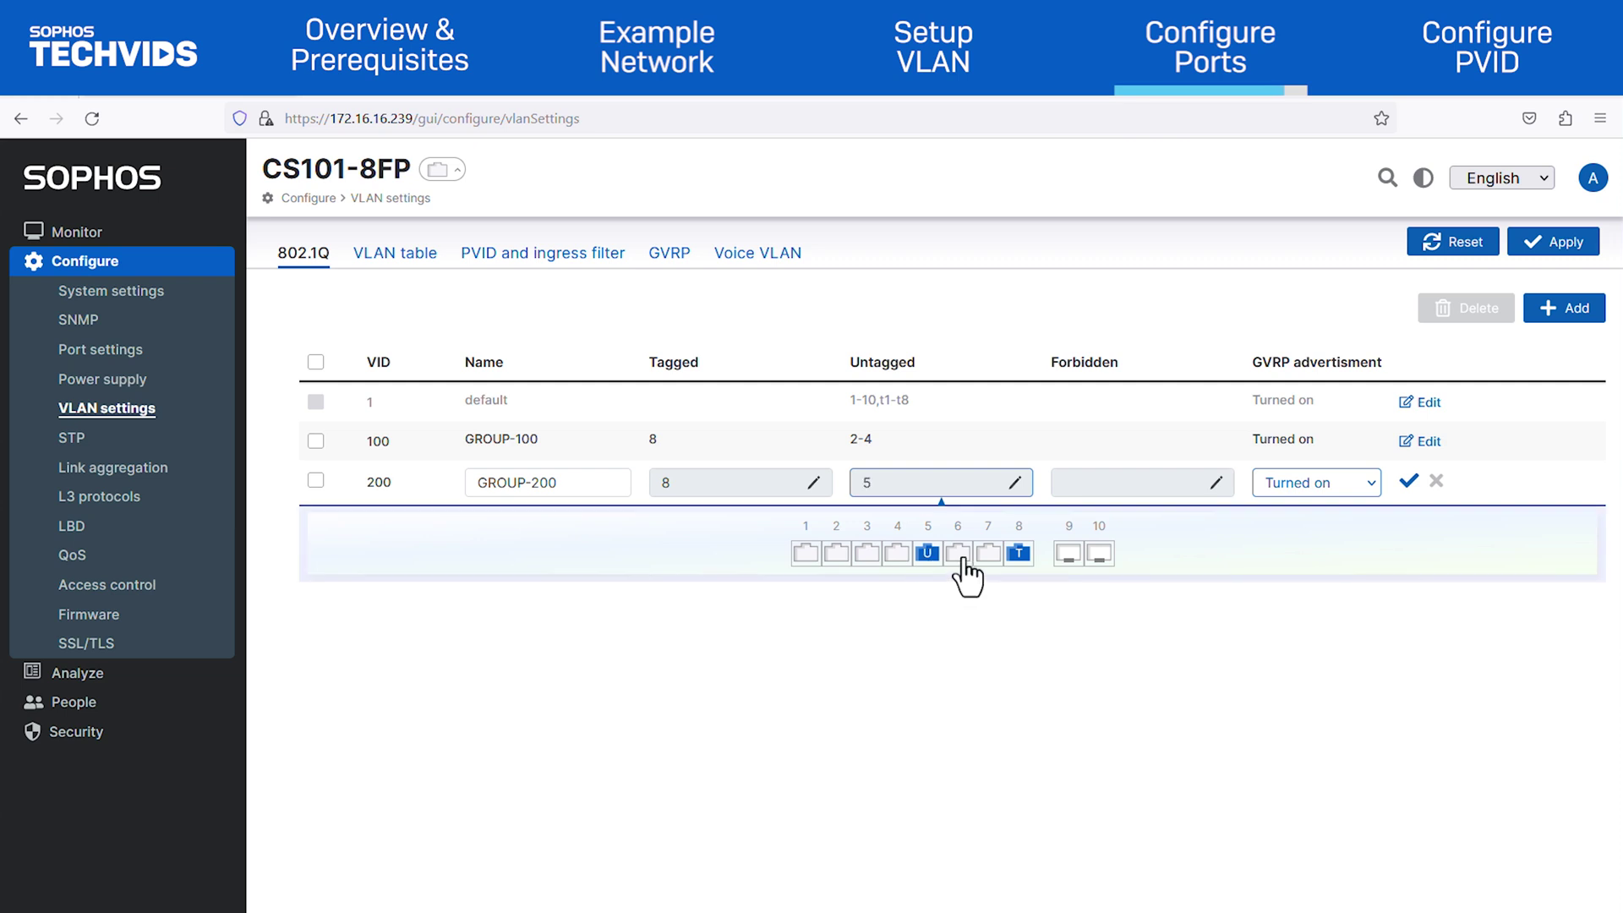
pyautogui.click(960, 558)
pyautogui.click(987, 558)
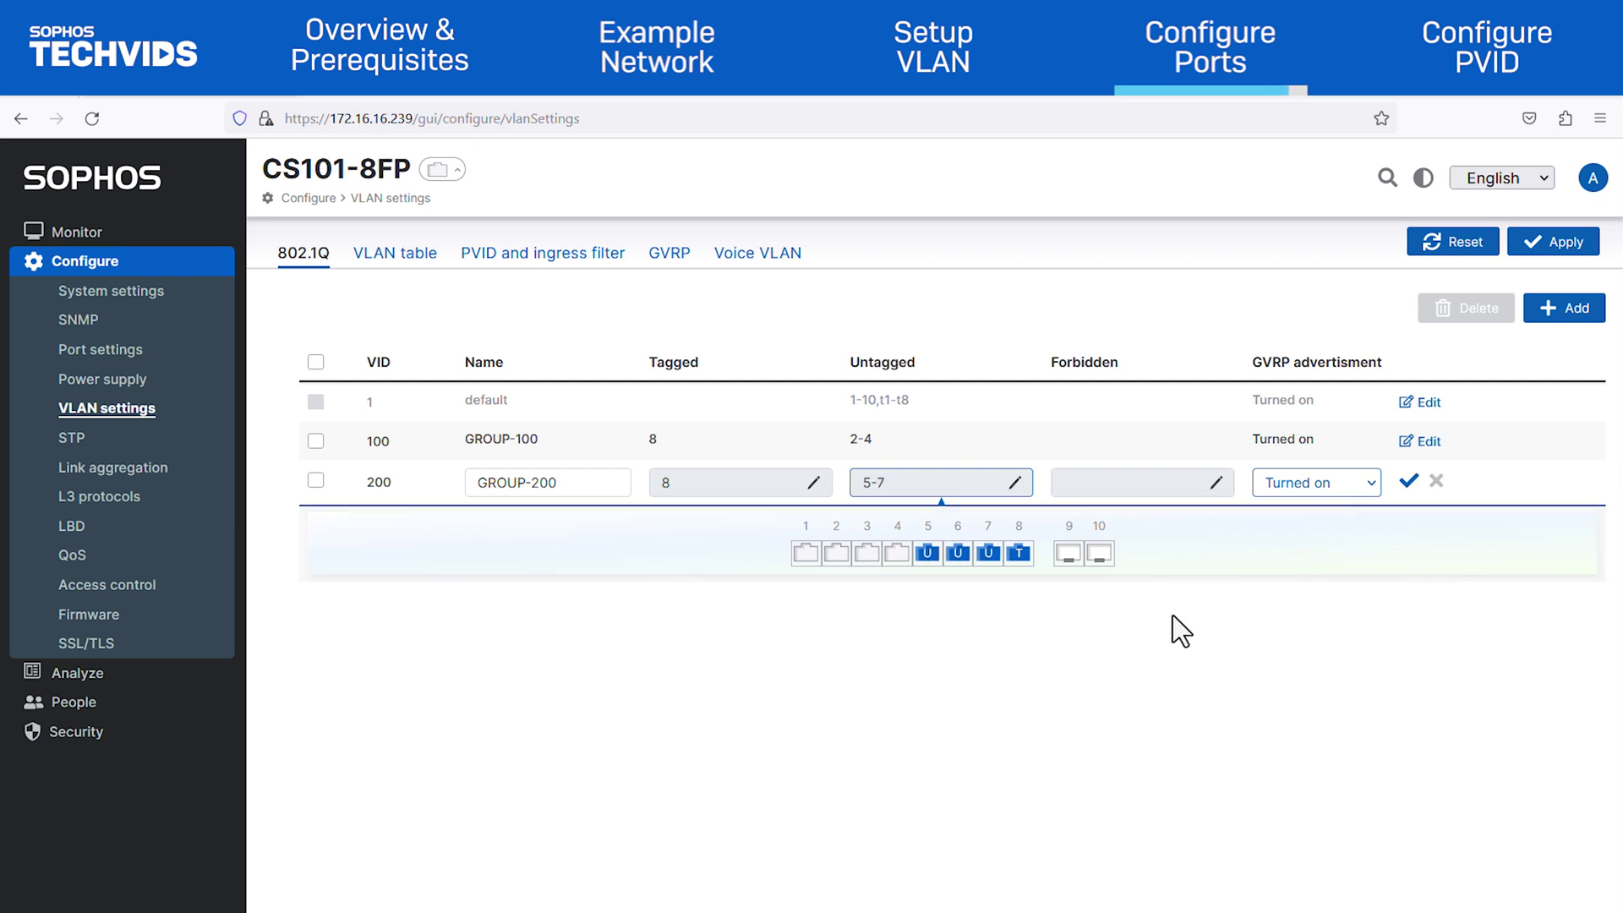
pyautogui.click(1408, 481)
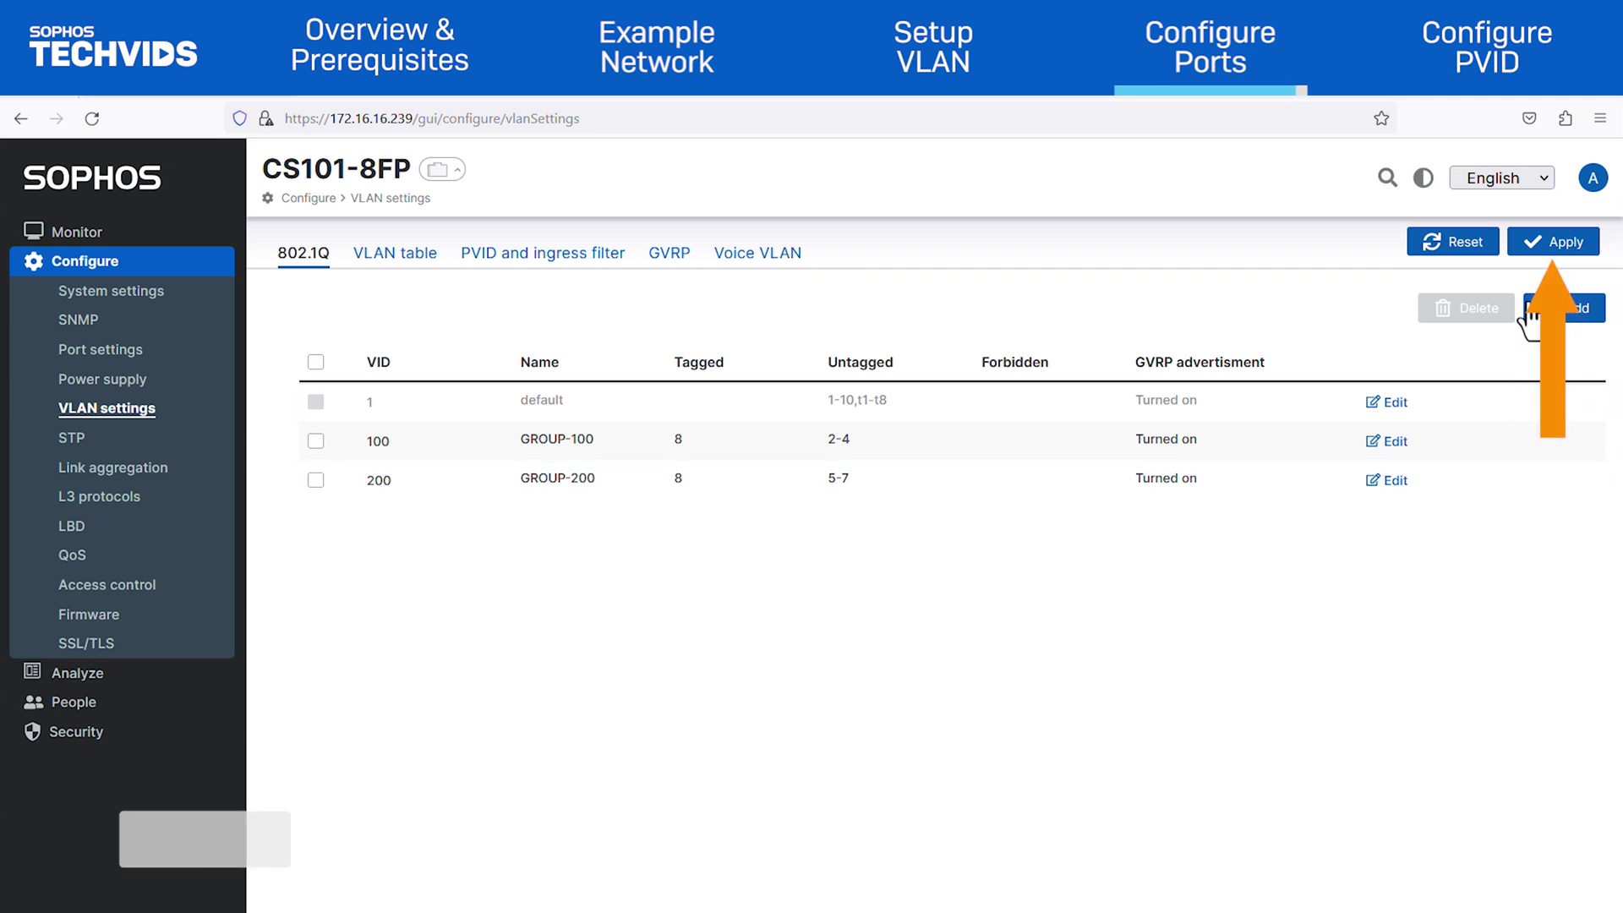
pyautogui.click(1563, 247)
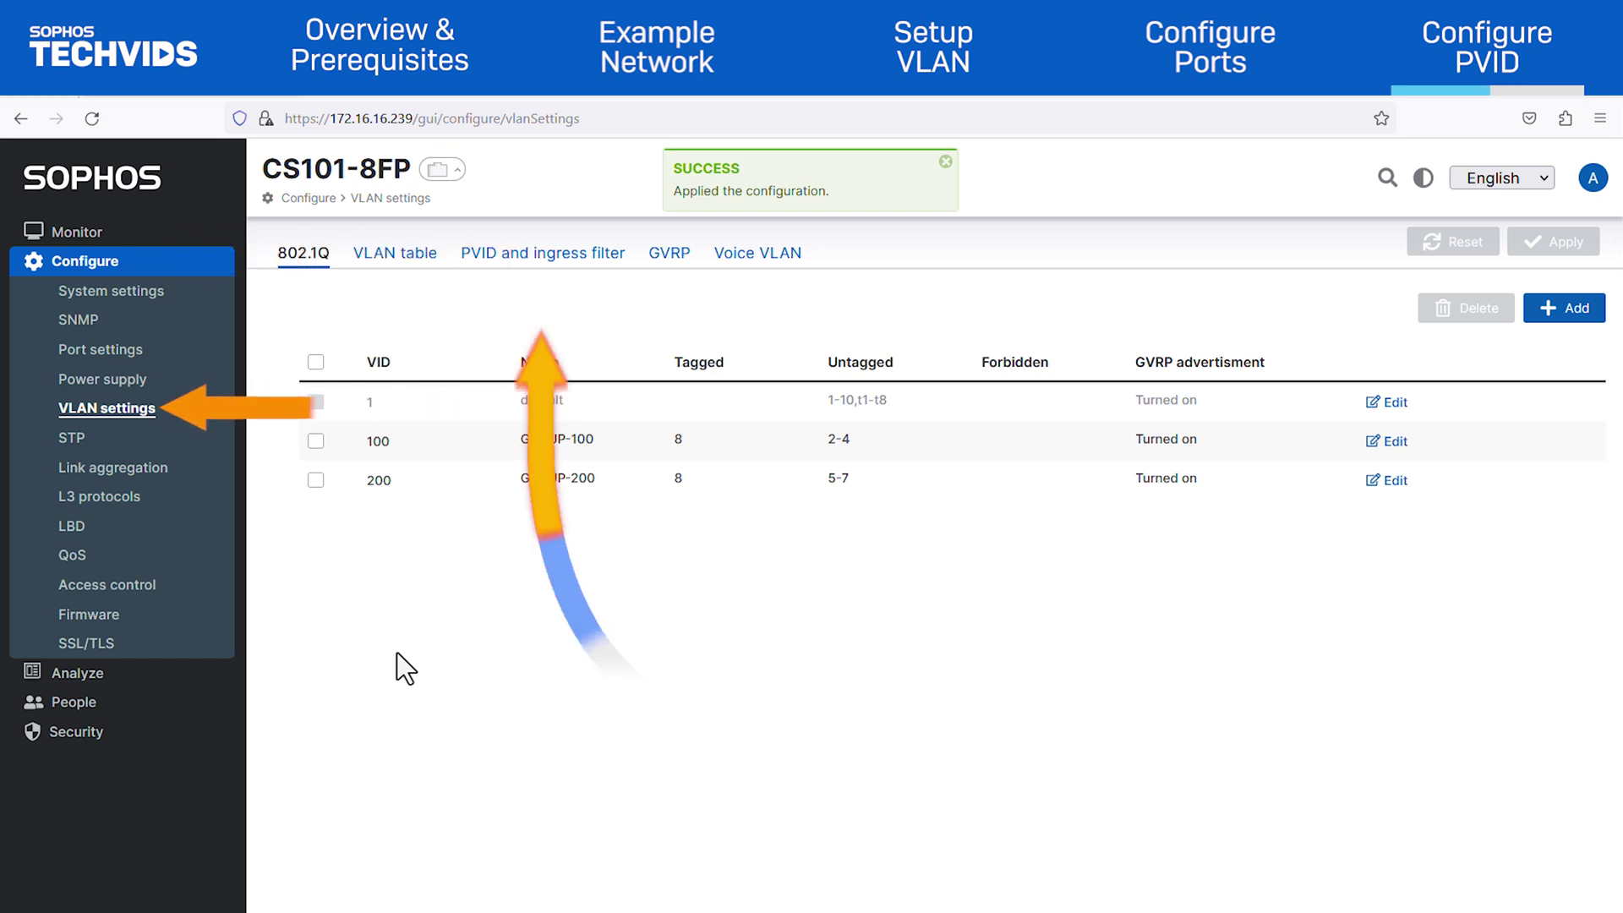
# Switch to the per-port PVID and ingress filter settings.
pyautogui.click(534, 259)
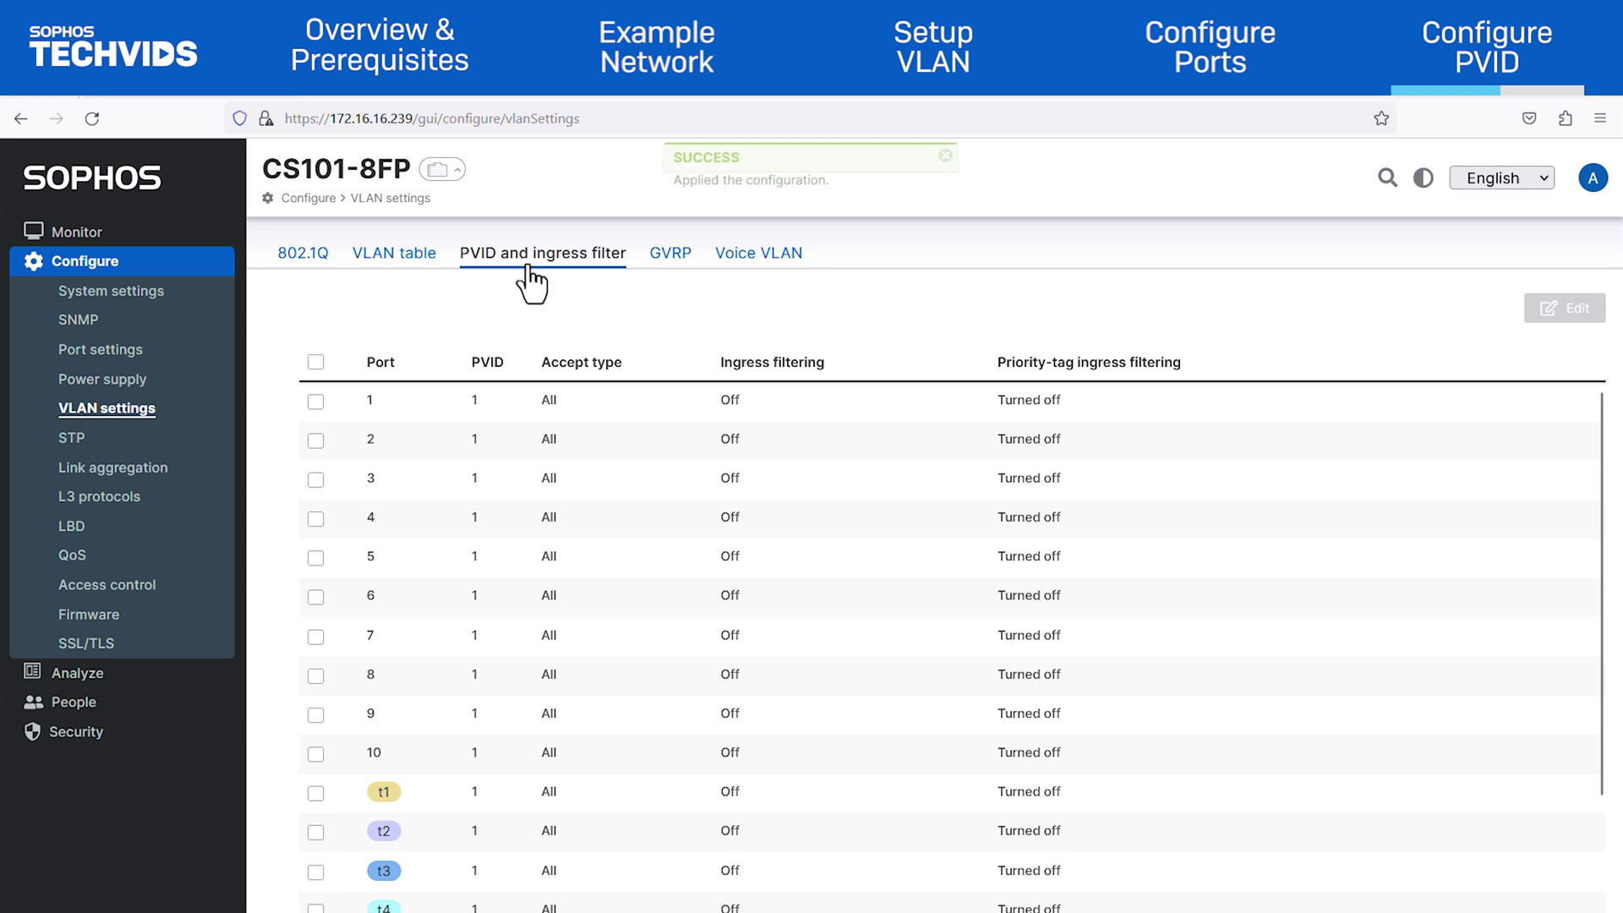
# Set PVID 100 (GROUP-100) on ports 2, 3 and 4.
pyautogui.click(317, 440)
pyautogui.click(315, 479)
pyautogui.click(316, 519)
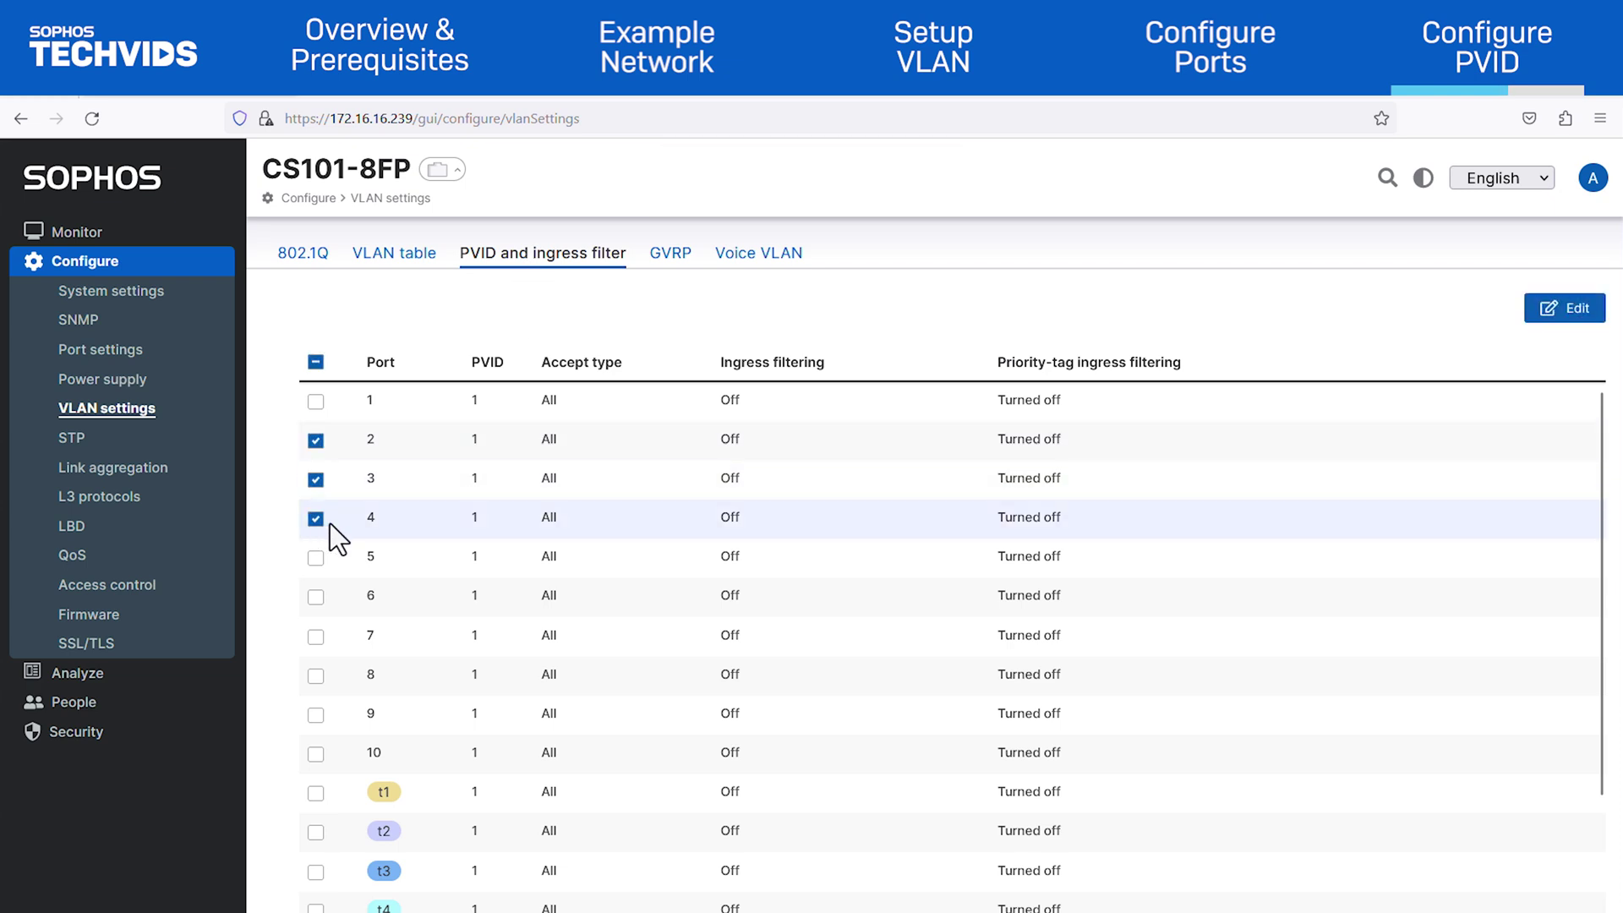
pyautogui.click(1565, 309)
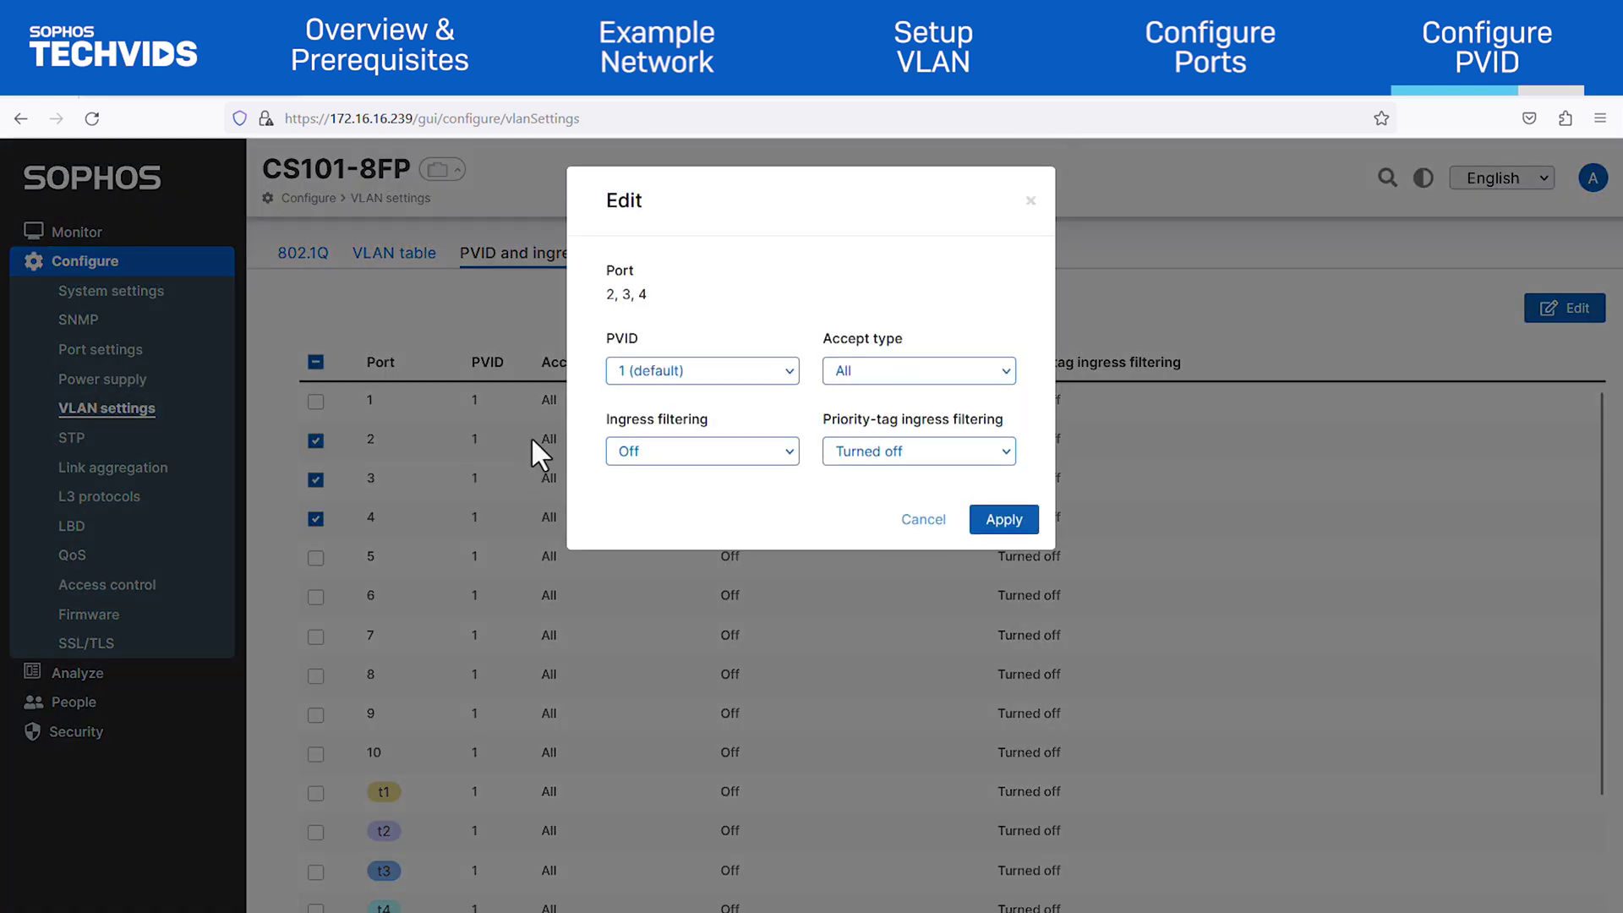
pyautogui.click(630, 375)
pyautogui.click(638, 429)
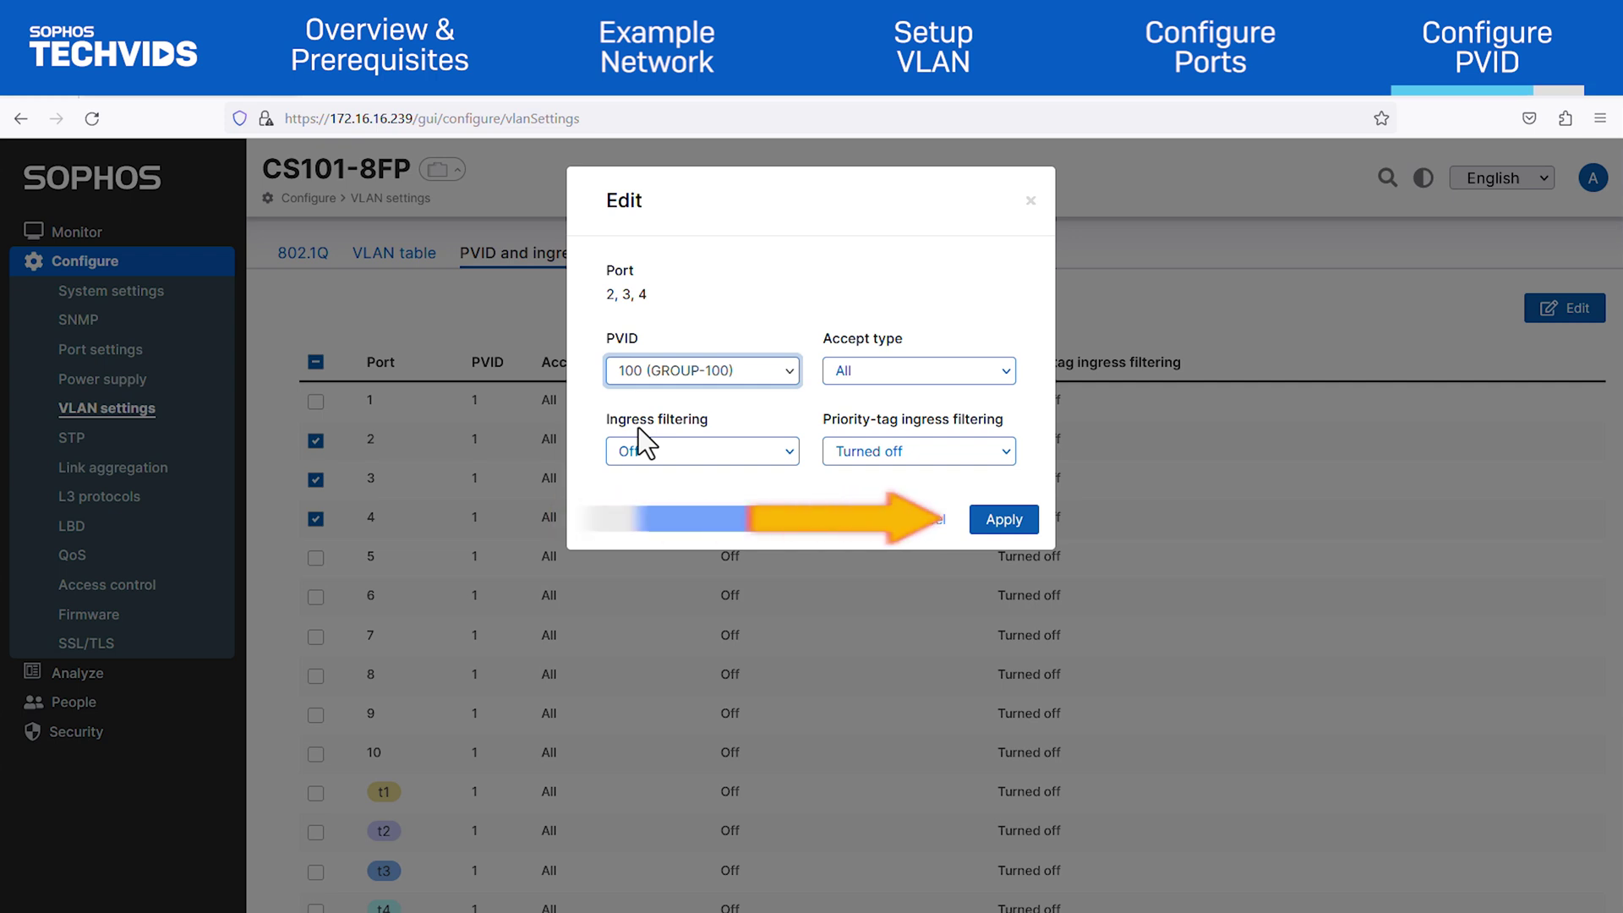
pyautogui.click(1015, 534)
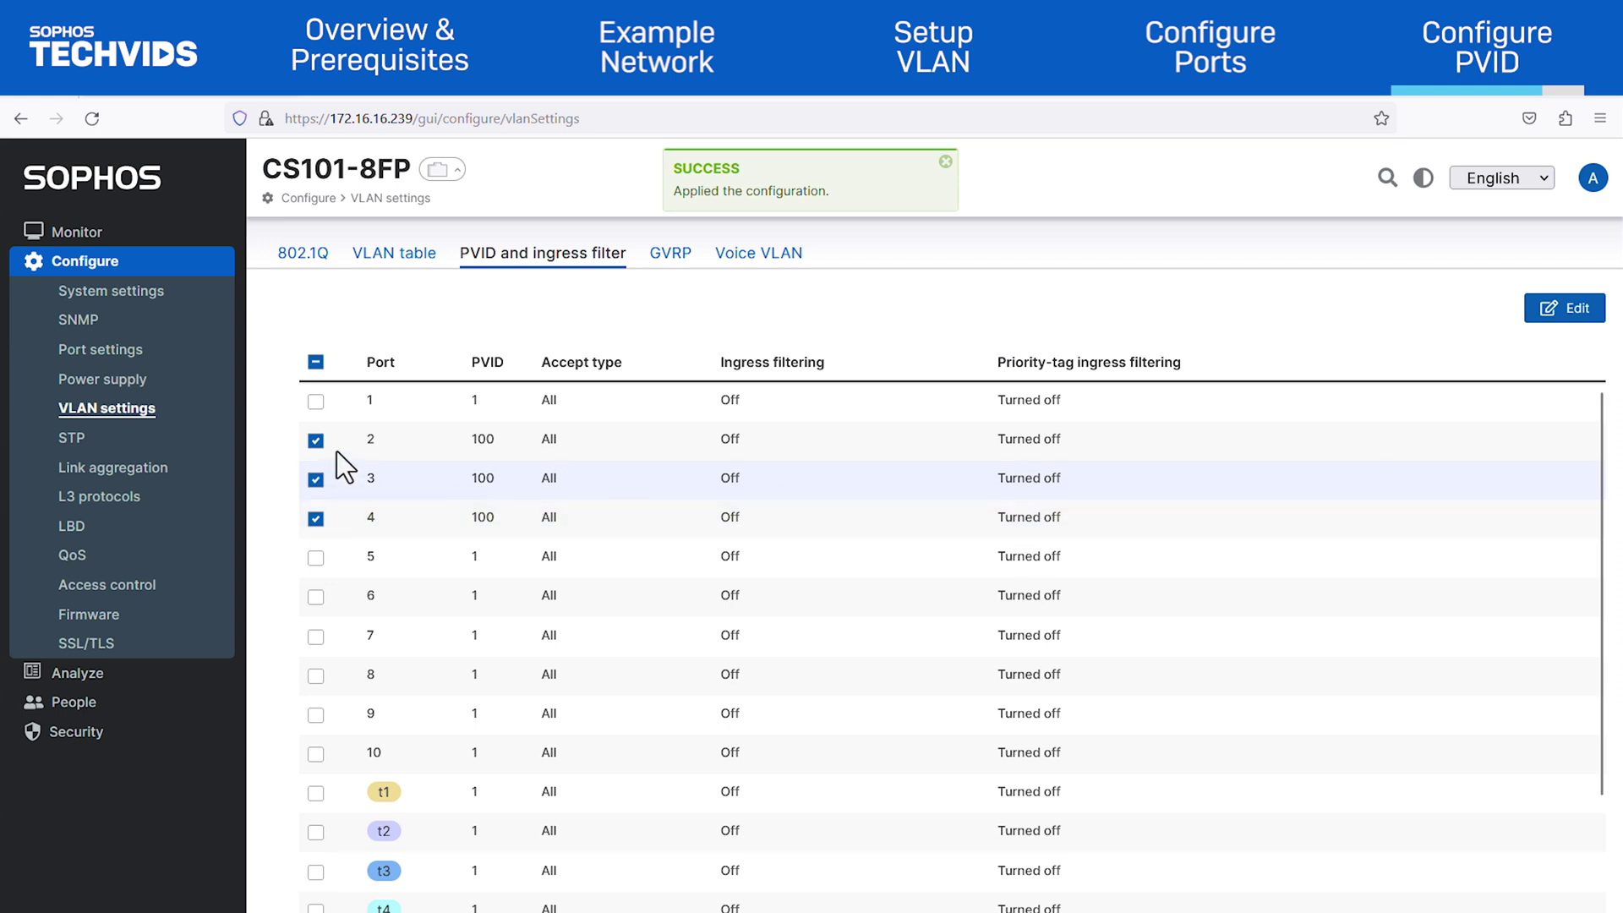
# Set PVID 200 (GROUP-200) on ports 5, 6 and 7.
pyautogui.click(316, 440)
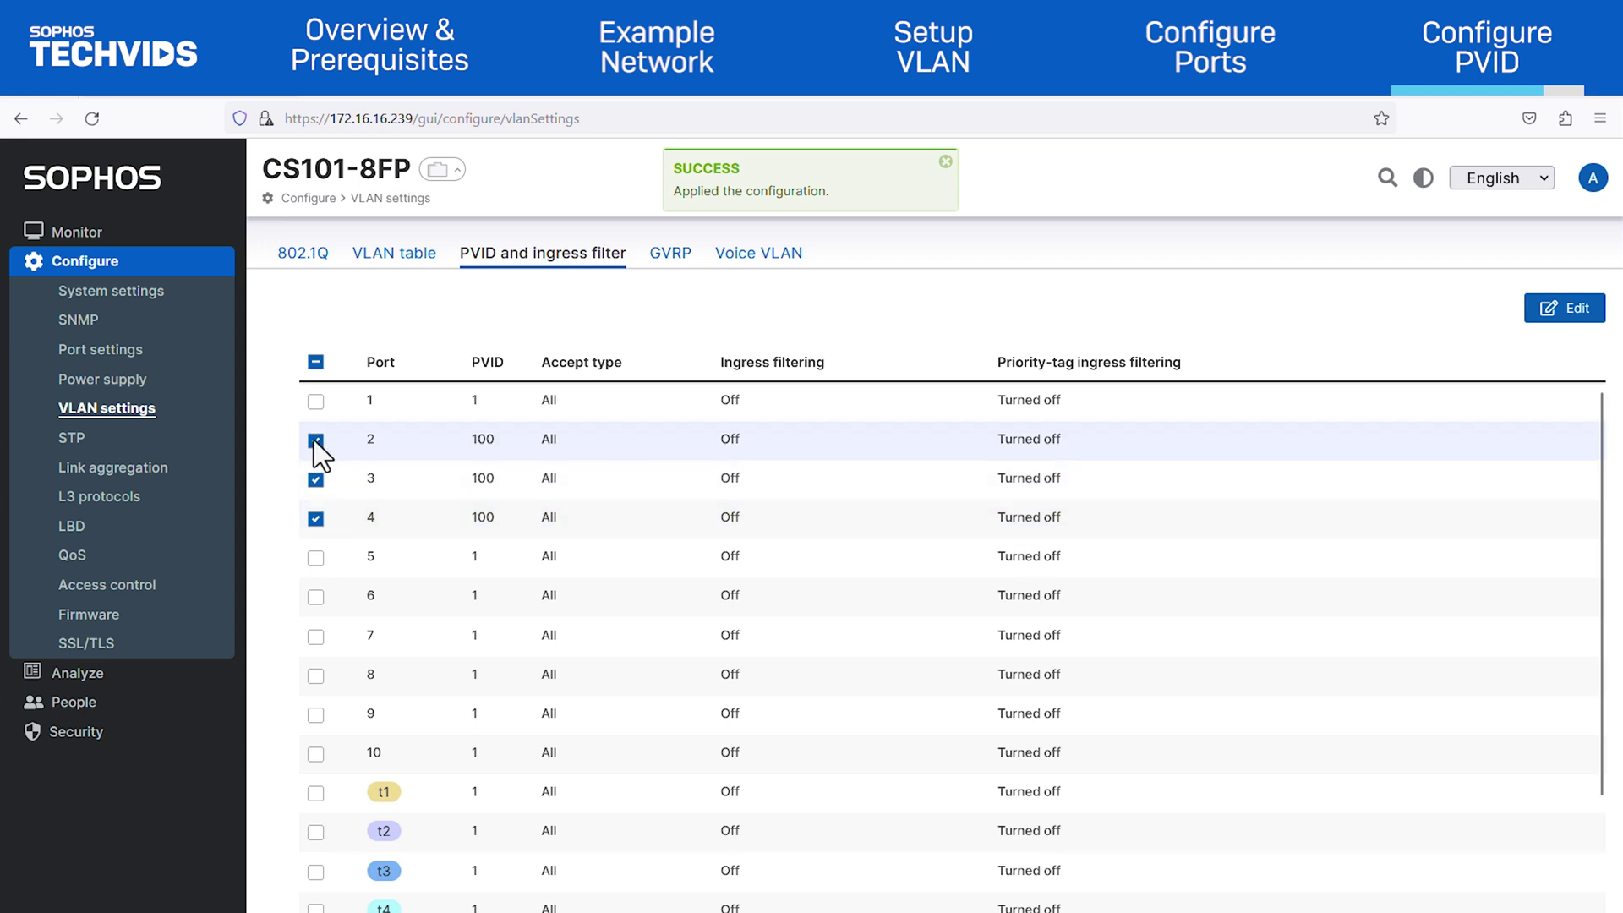
pyautogui.click(316, 523)
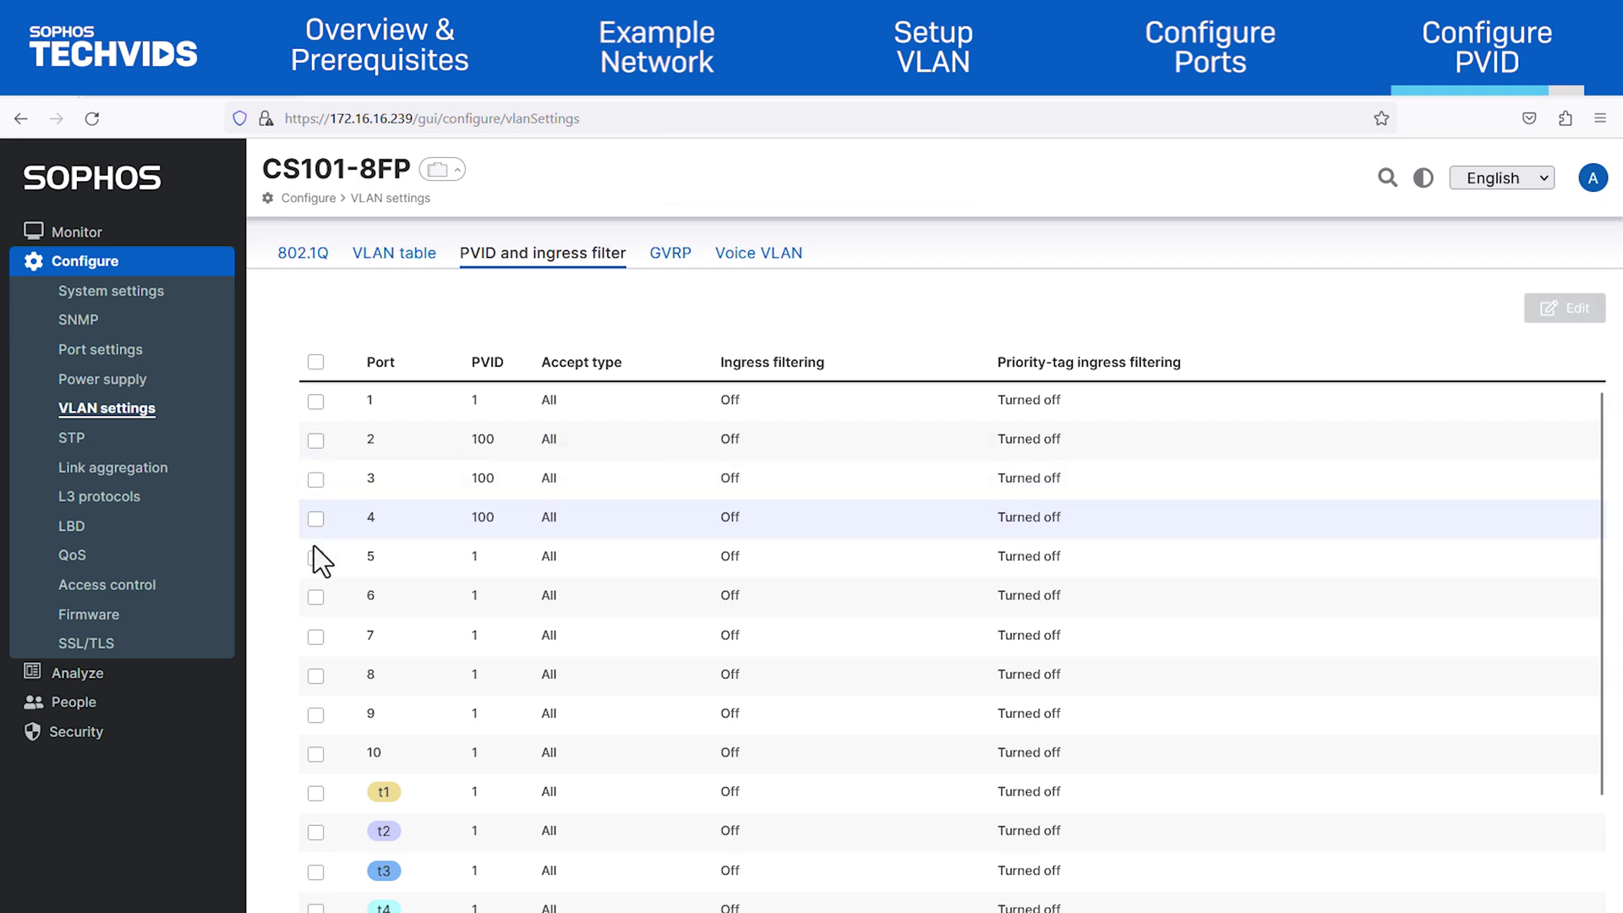
pyautogui.click(313, 555)
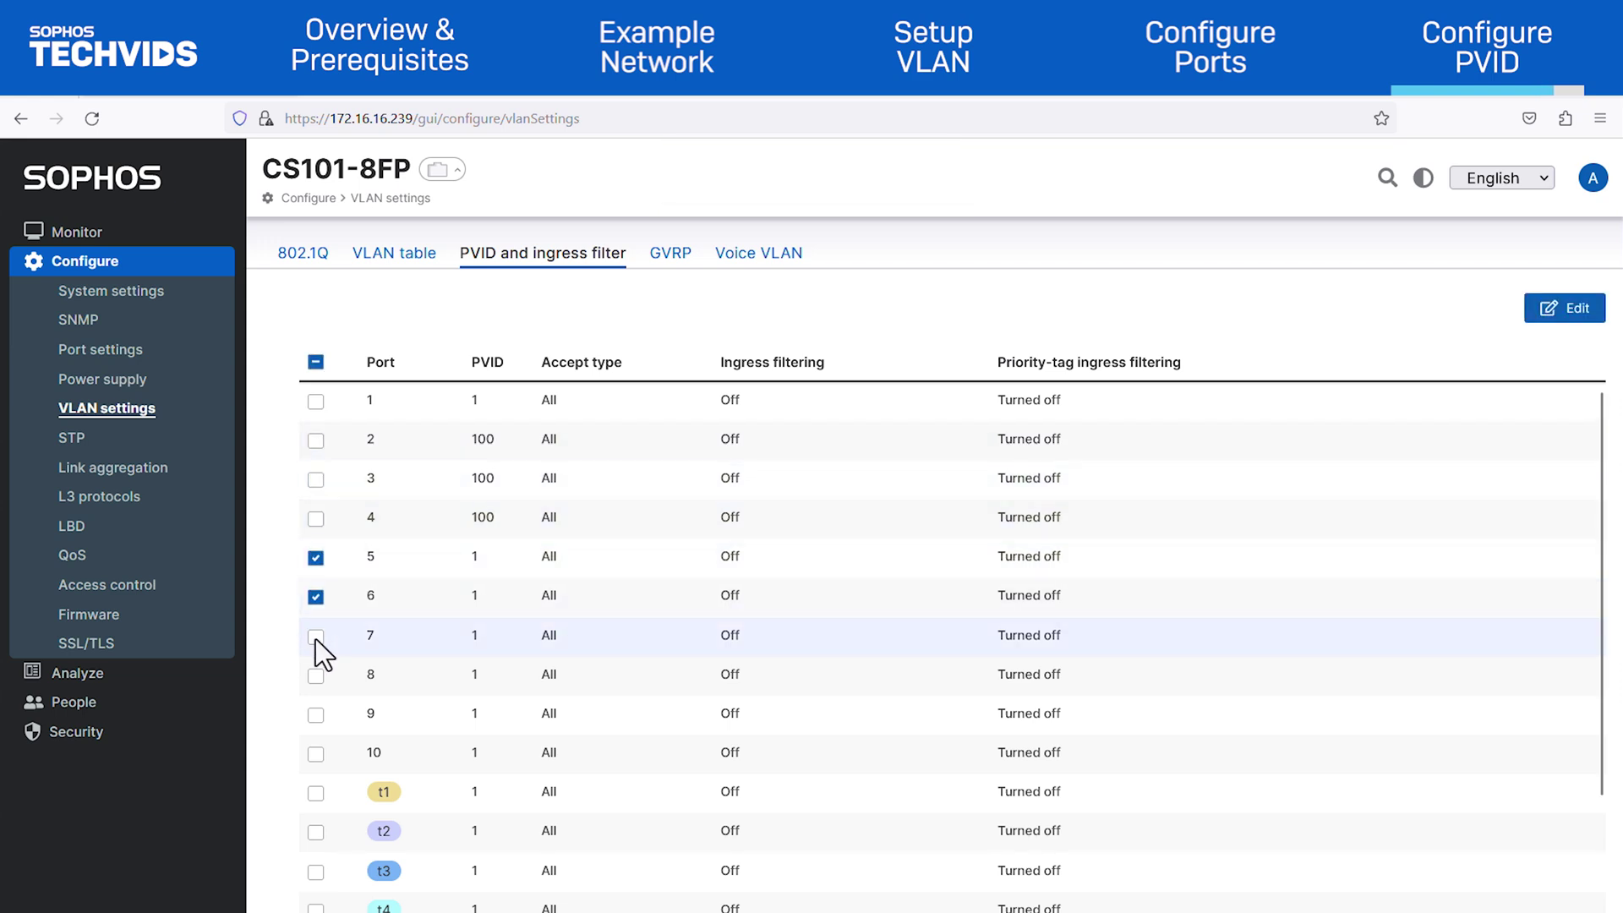
pyautogui.click(316, 635)
pyautogui.click(1573, 318)
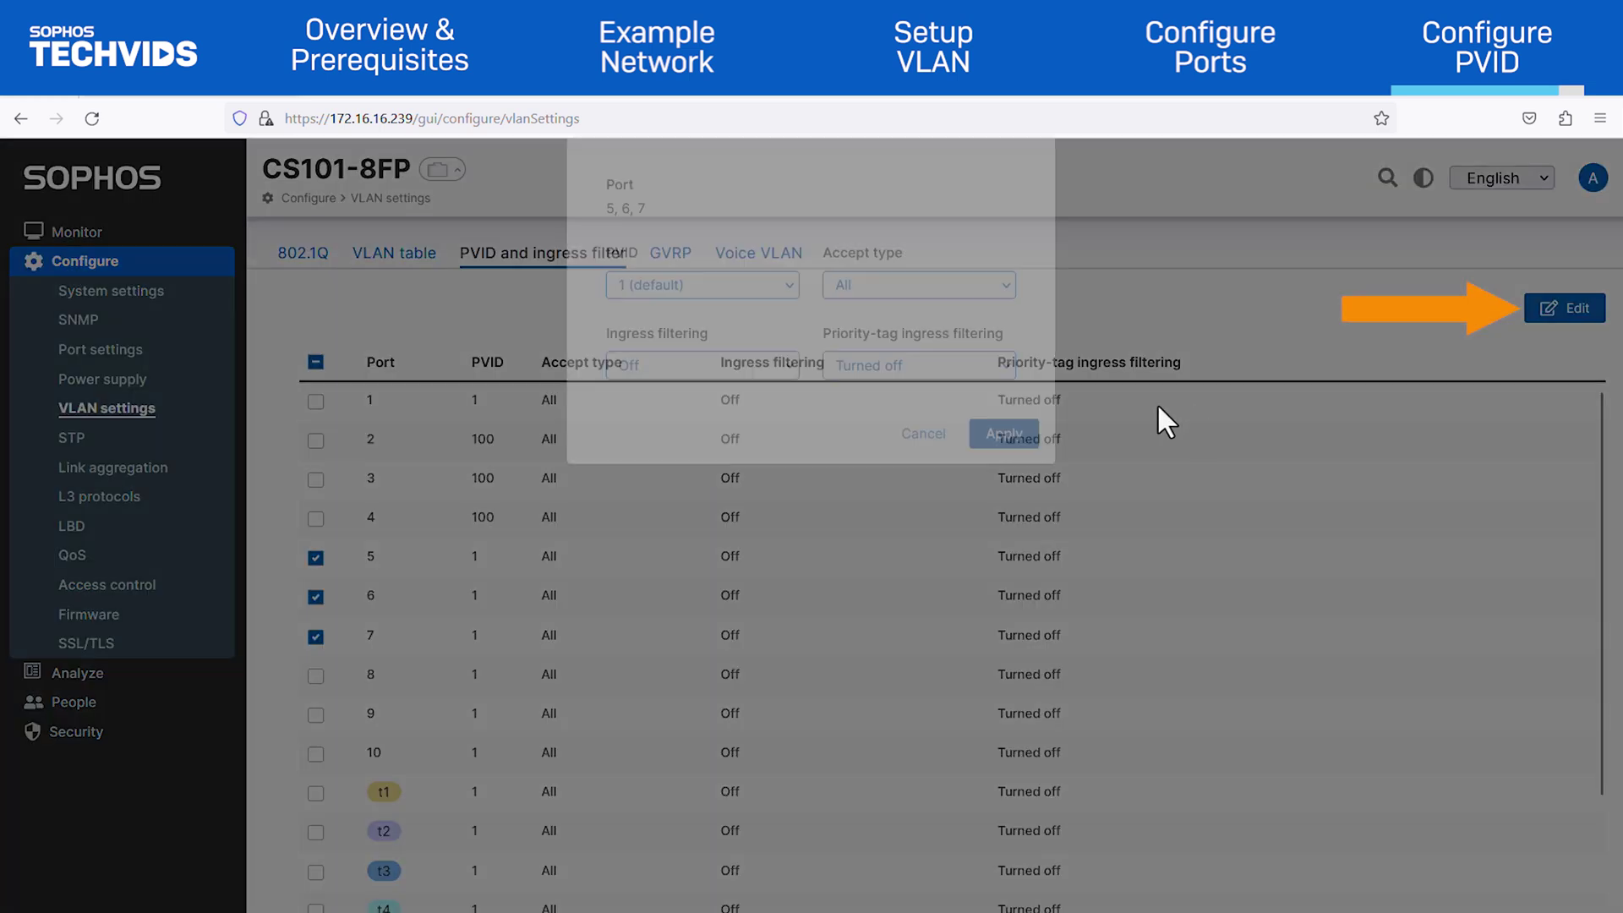
pyautogui.click(667, 375)
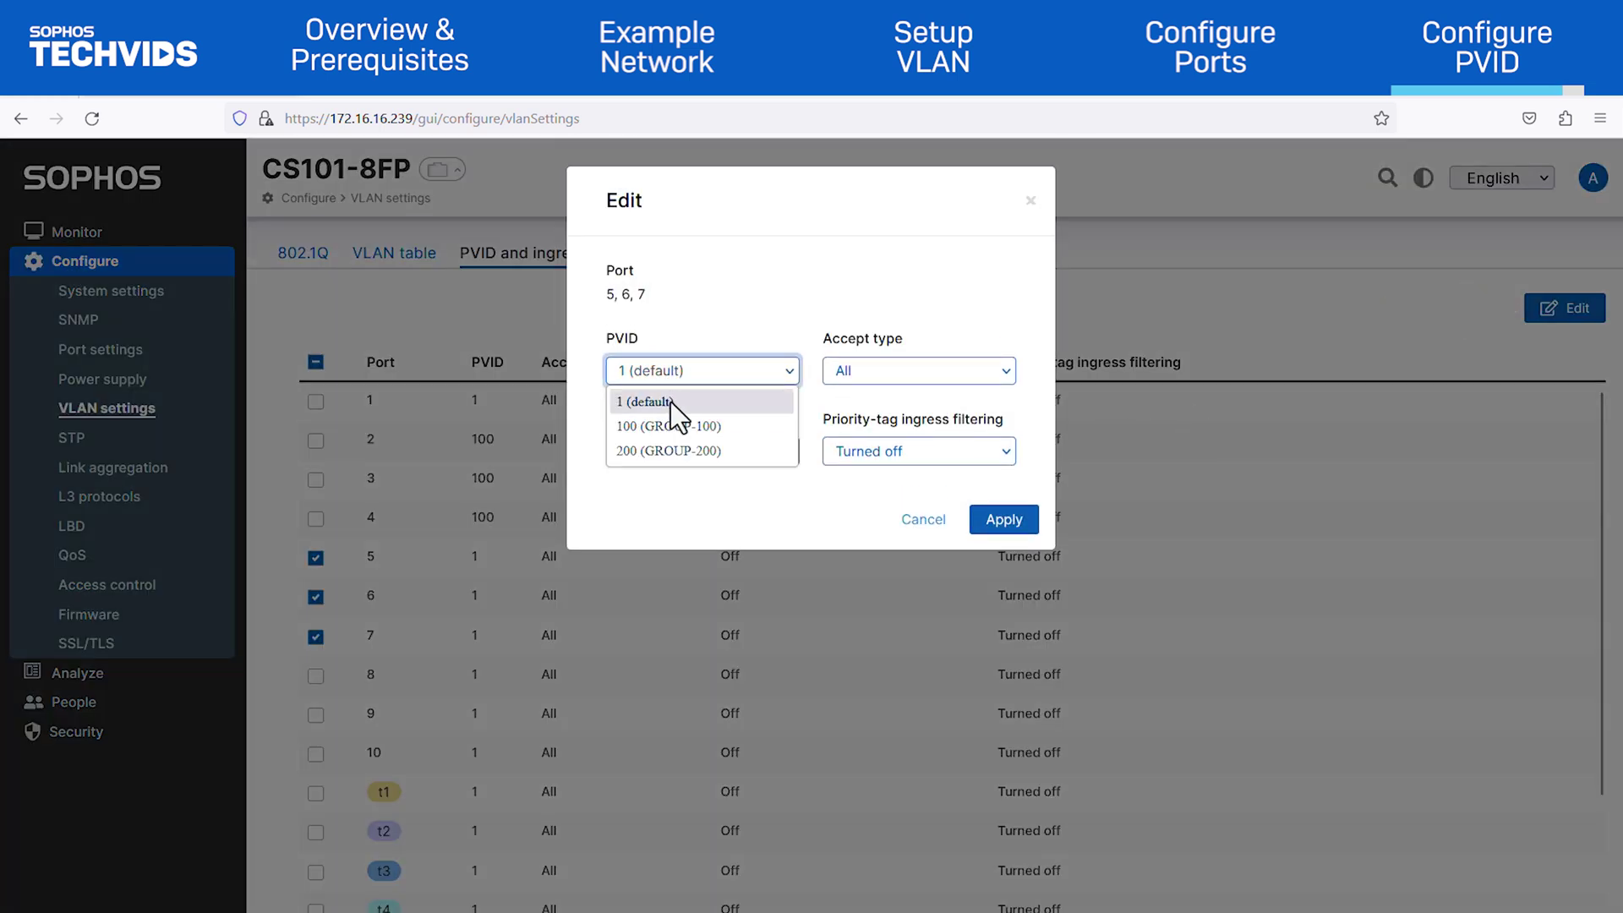
pyautogui.click(679, 451)
pyautogui.click(1002, 523)
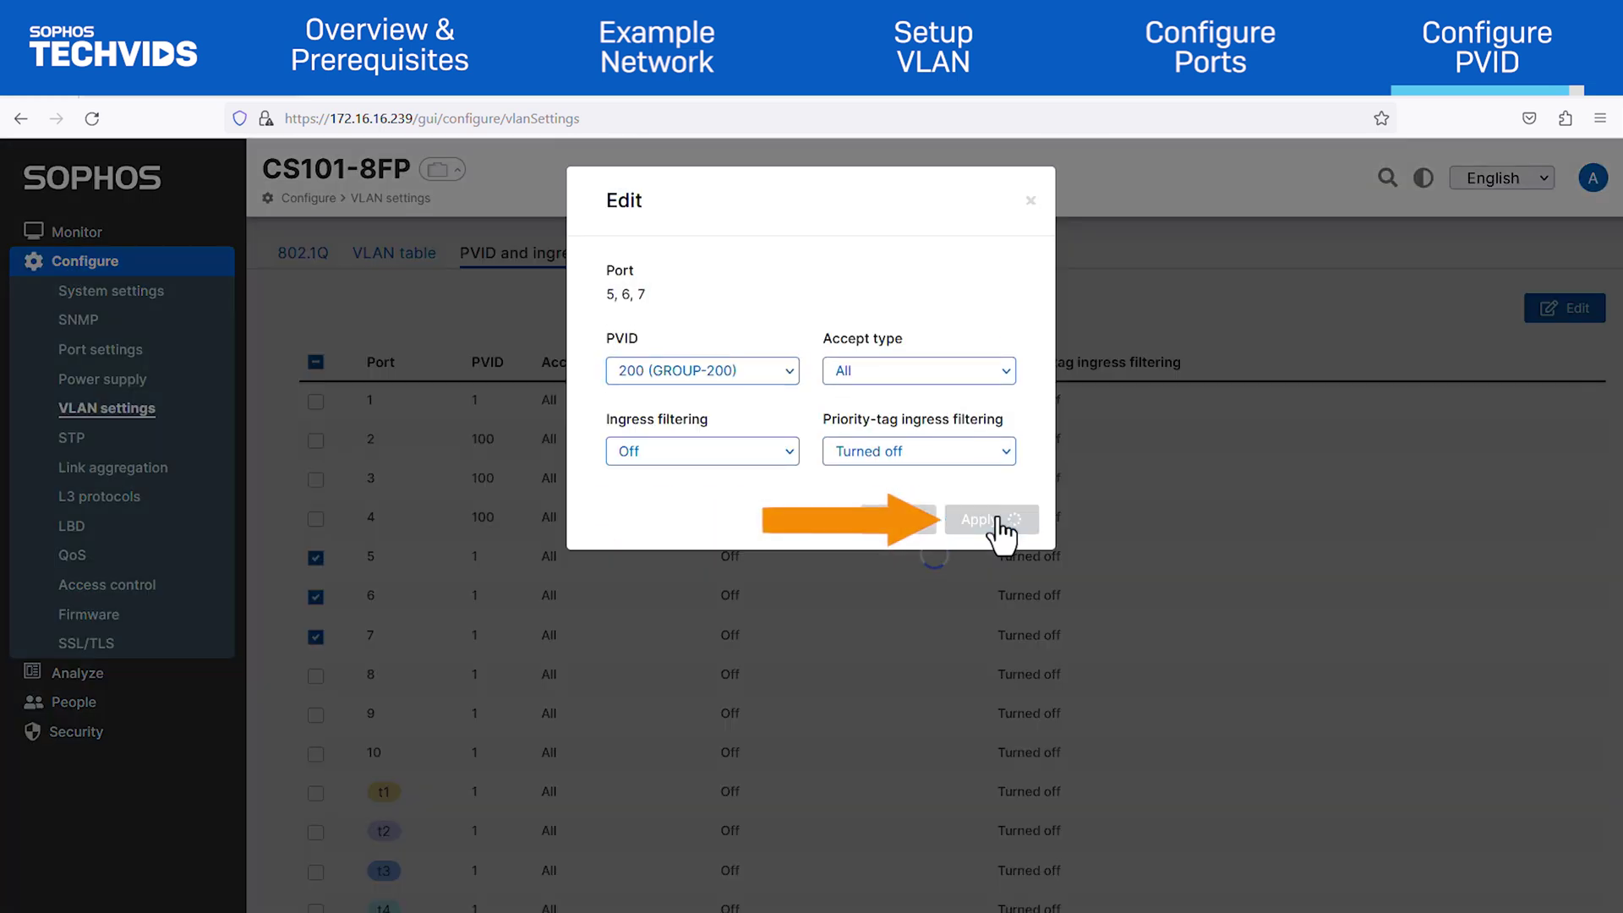